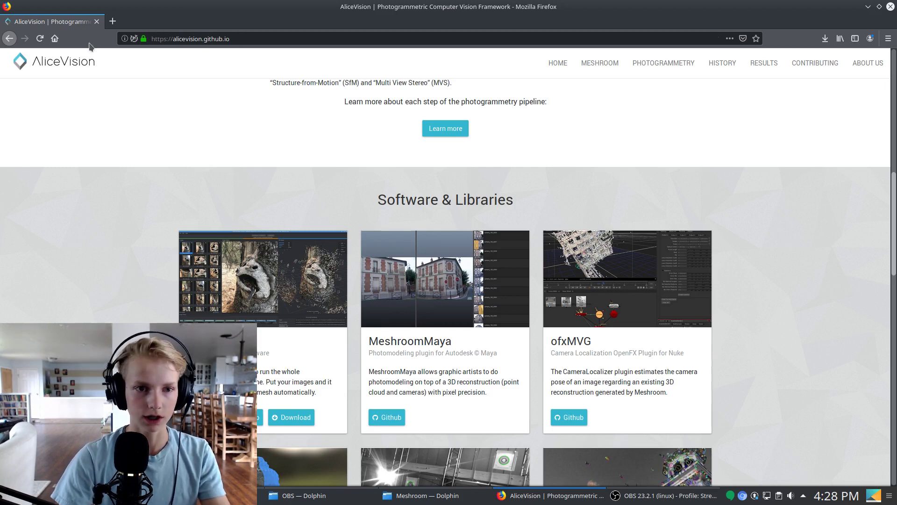
Step: Search the web for "meshroom" in a new browser tab
left_click(112, 21)
type("mesh")
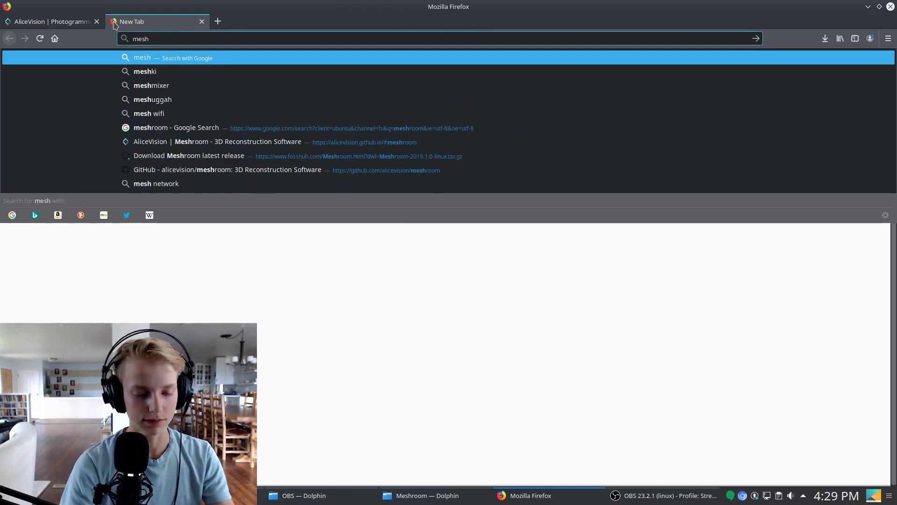
type("room")
key("Return")
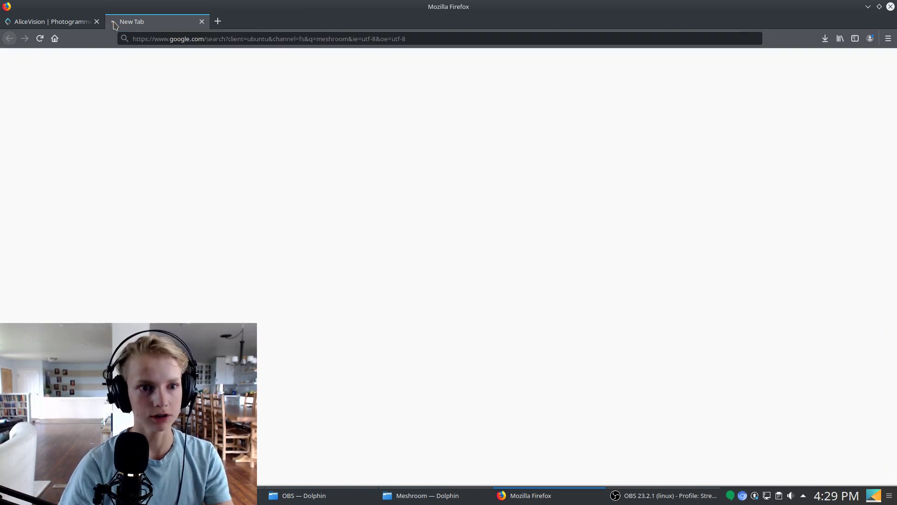
Step: Open the AliceVision site from the search results and go to the Meshroom download page with the 2019.1.0 64-bit builds
left_click(106, 136)
scroll(371, 290, "down", 10)
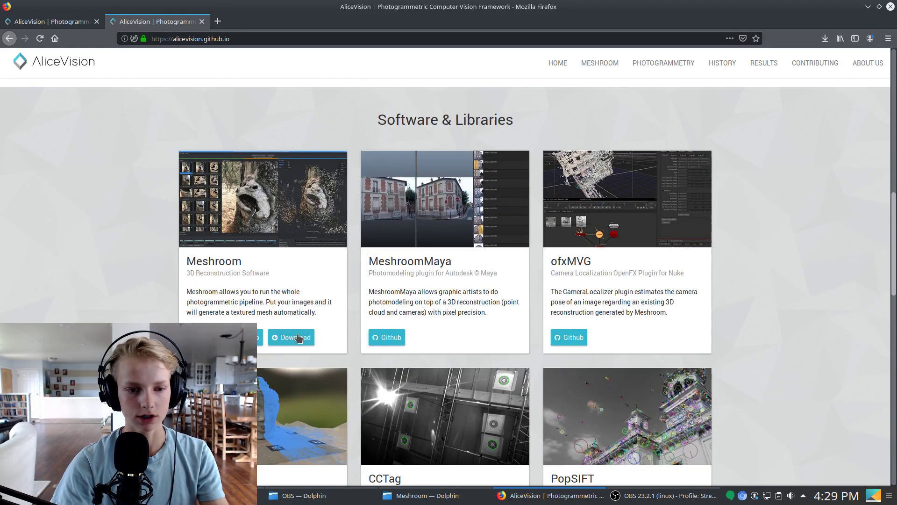
left_click(294, 337)
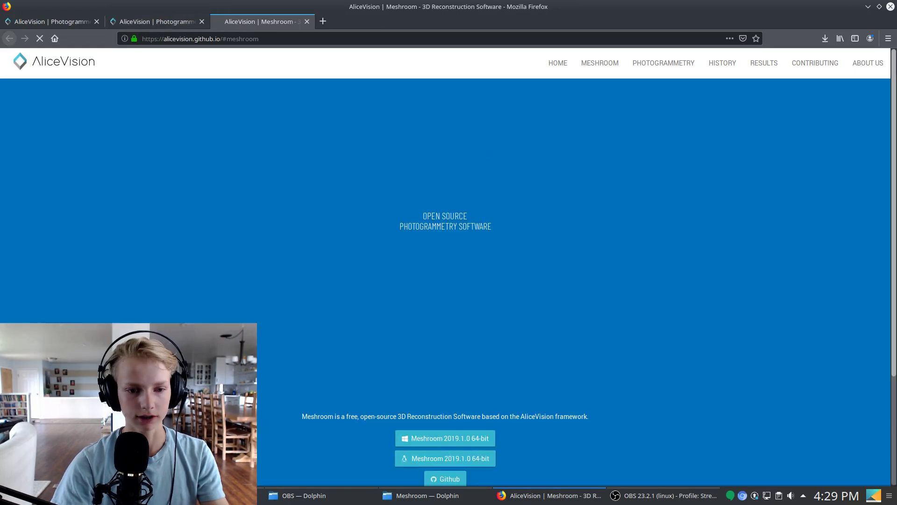
scroll(516, 315, "down", 2)
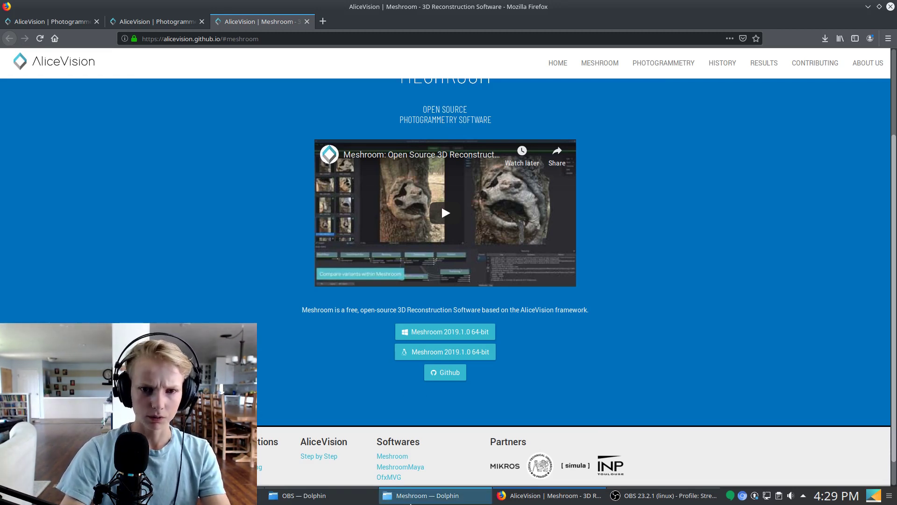
Step: Switch to the Dolphin file manager and launch the Meshroom executable from the Meshroom-2019.1.0 folder
left_click(425, 495)
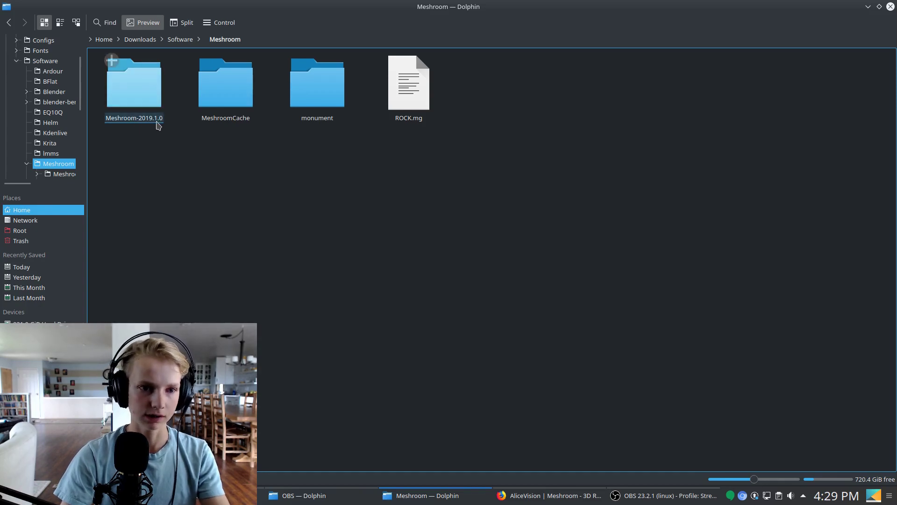
left_click(135, 88)
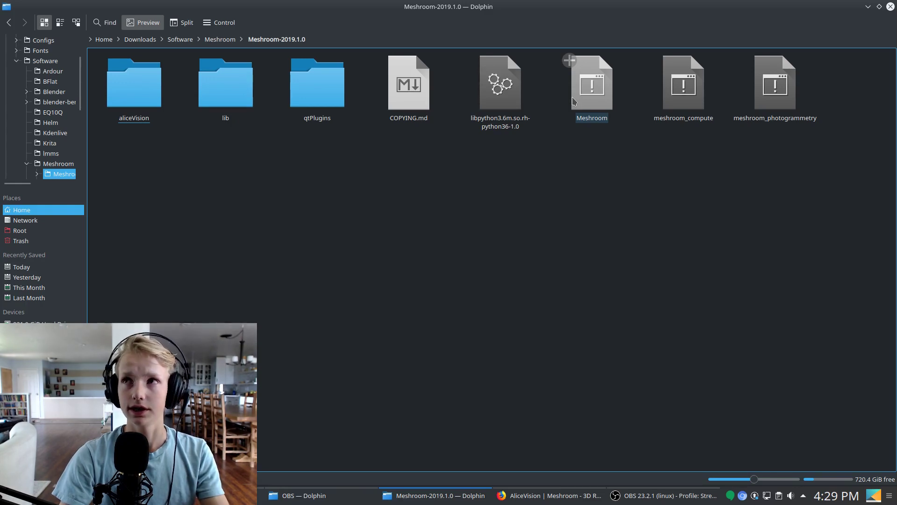
left_click(591, 89)
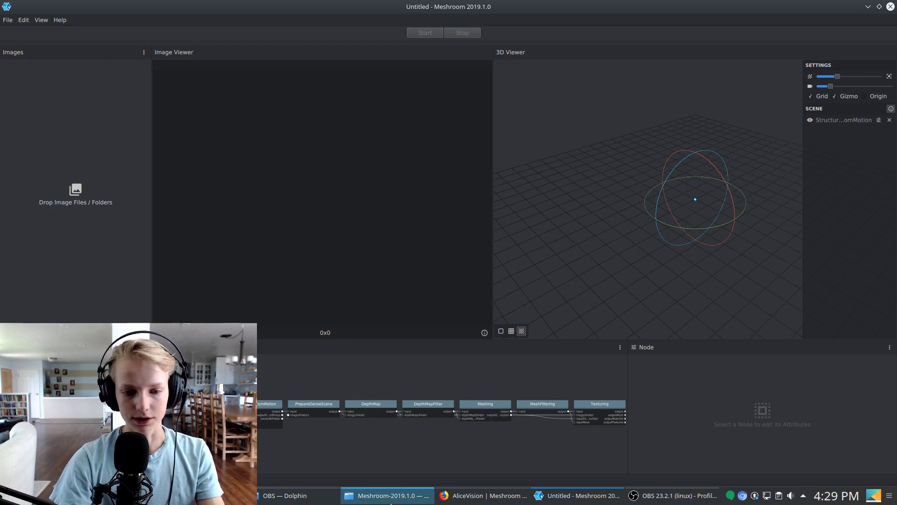
Step: Bring up the ROCK picture folder in Dolphin and open IMG_20190520_140154969.jpg in the image viewer
left_click(355, 495)
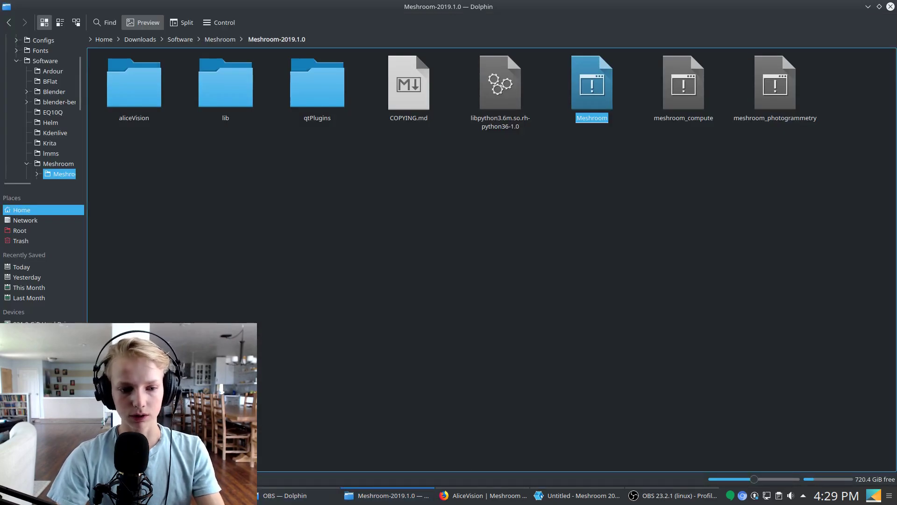
left_click(299, 496)
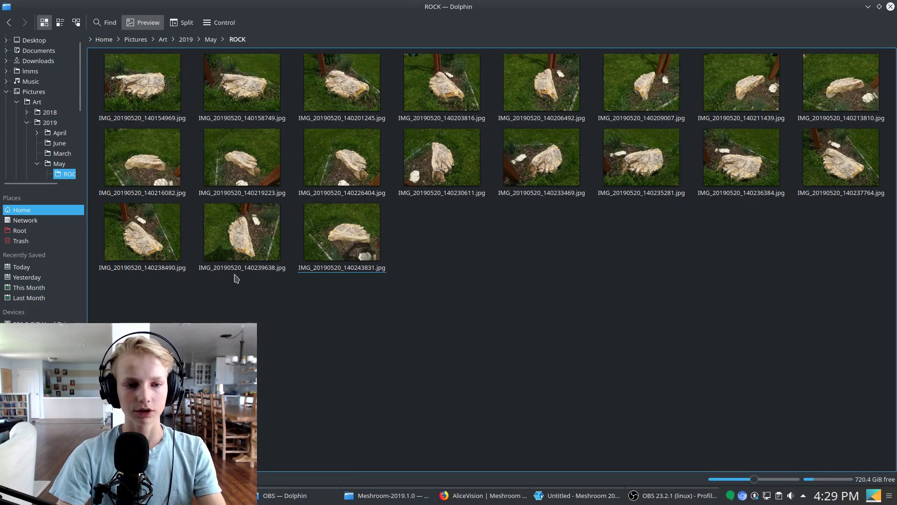
left_click(134, 103)
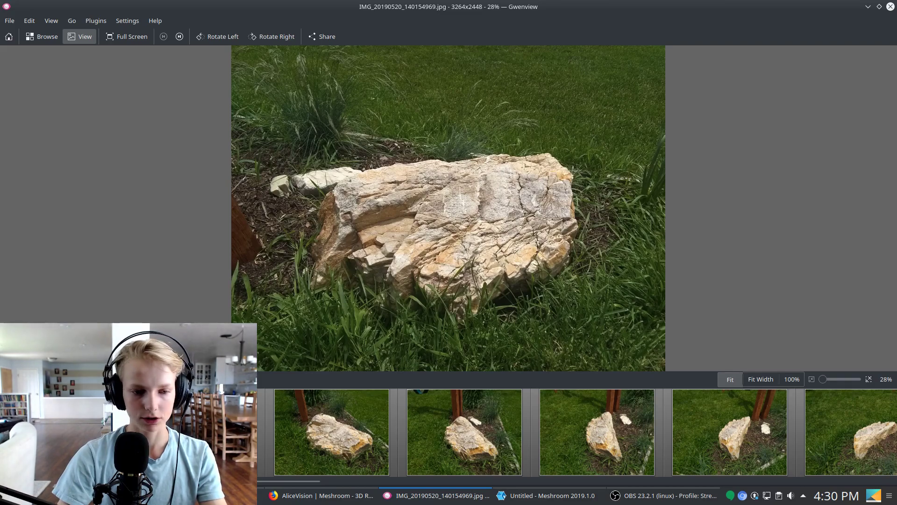
Step: Look through the series of rock photos taken from different angles around the rock, and close the image viewer
left_click(331, 432)
left_click(513, 444)
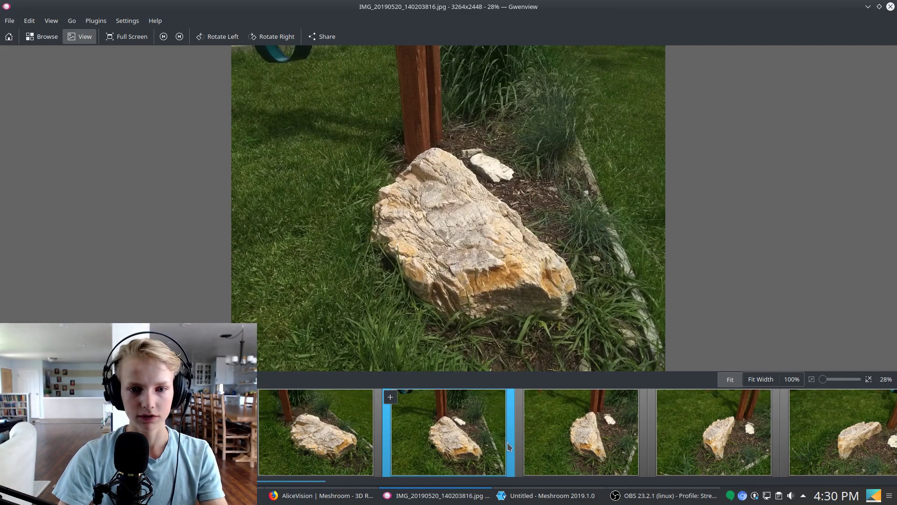
left_click(528, 444)
left_click(577, 432)
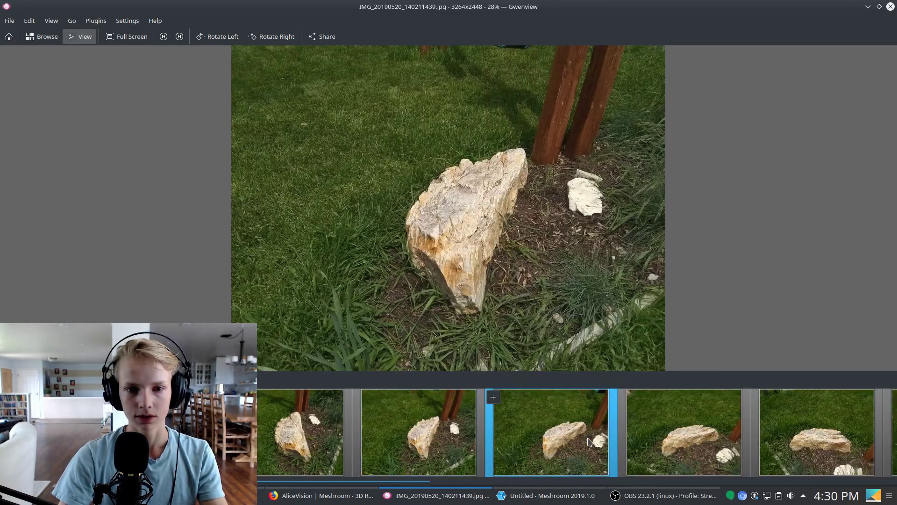
left_click(588, 442)
left_click(603, 444)
left_click(617, 446)
left_click(627, 451)
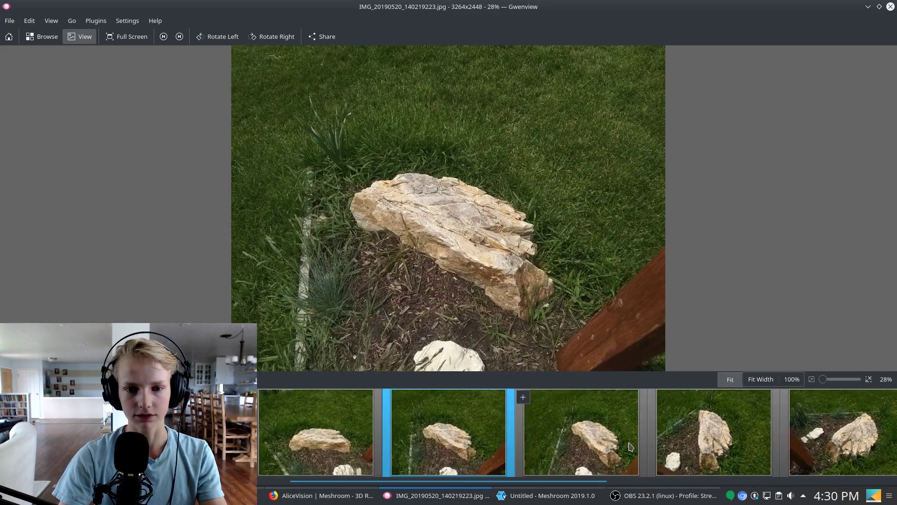
left_click(630, 453)
left_click(634, 455)
left_click(638, 458)
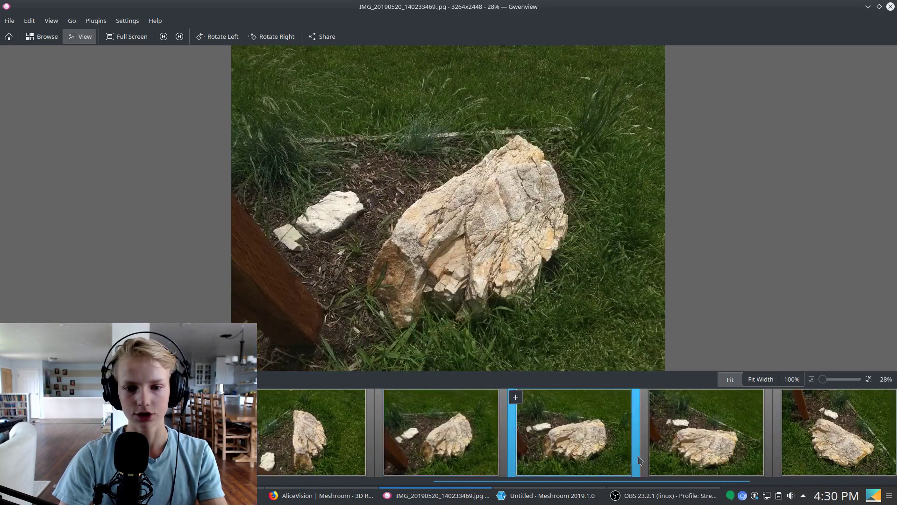
left_click(640, 459)
left_click(643, 460)
left_click(645, 458)
left_click(647, 457)
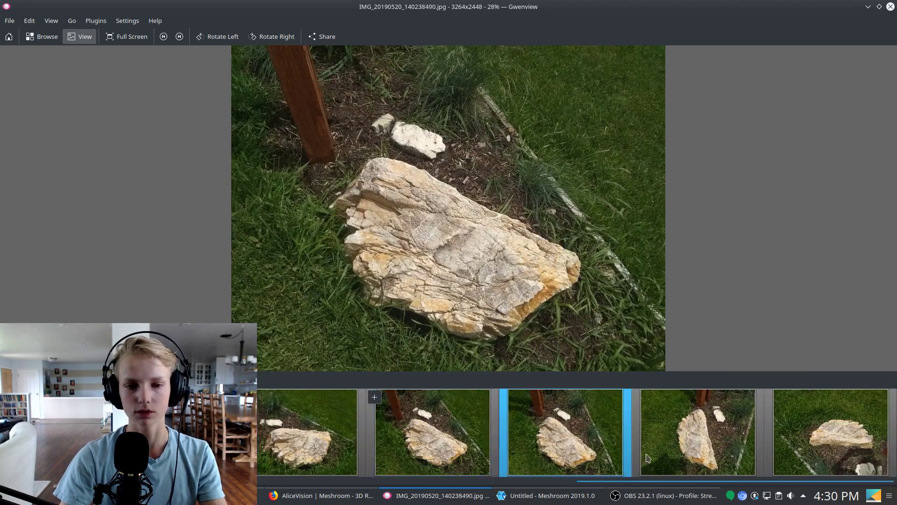
left_click(672, 452)
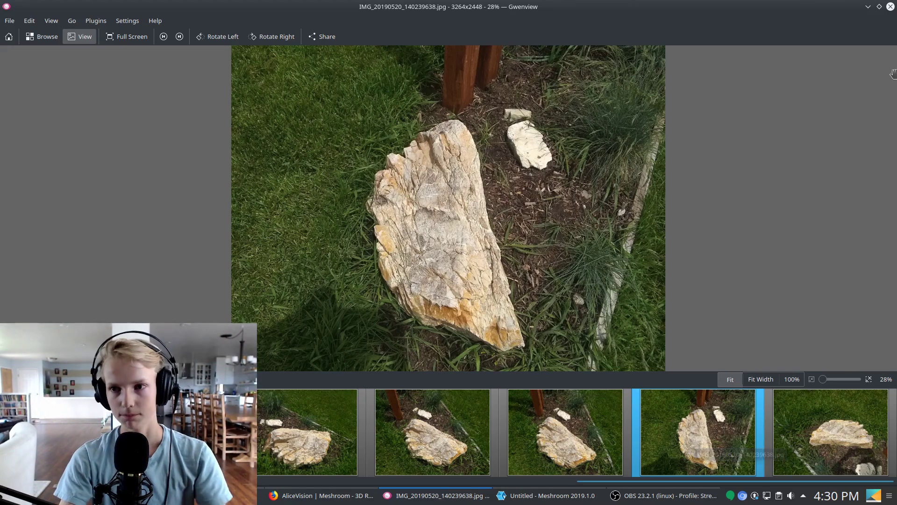
left_click(890, 7)
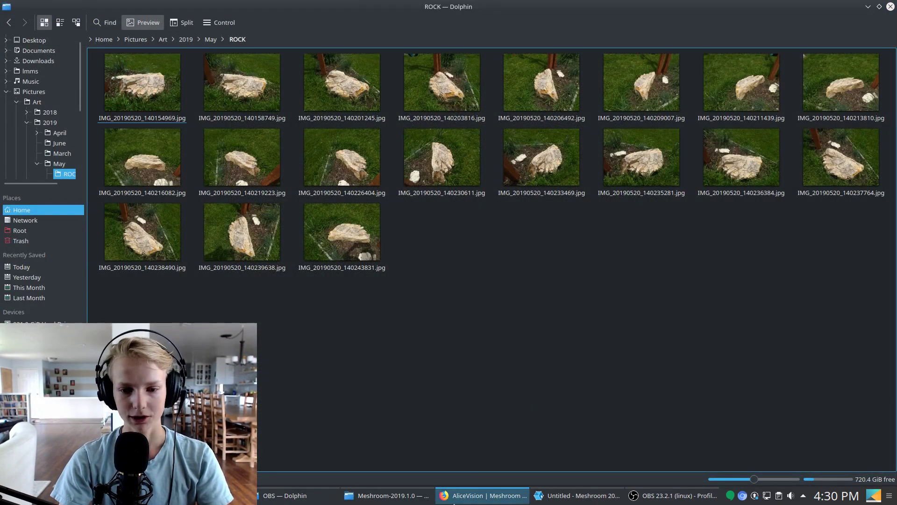
Step: Import all the rock photos from the ROCK folder into Meshroom's image list
left_click(572, 497)
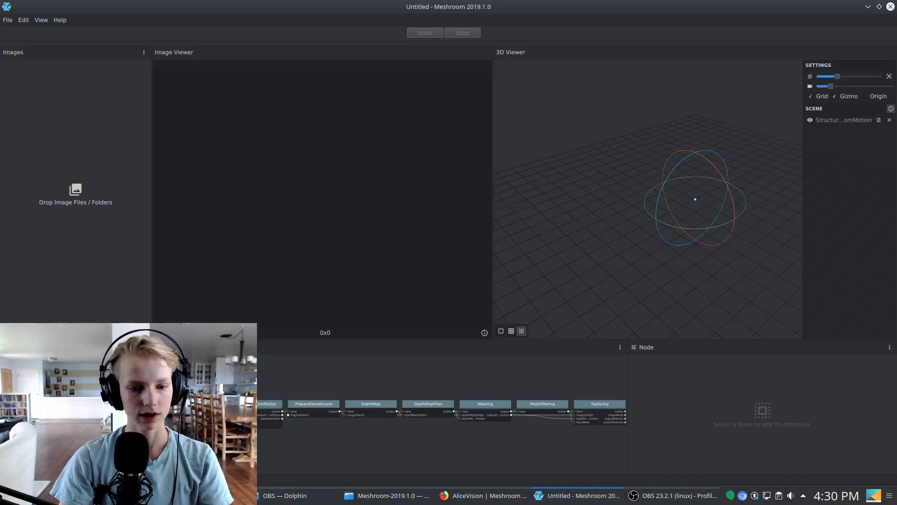
left_click(386, 495)
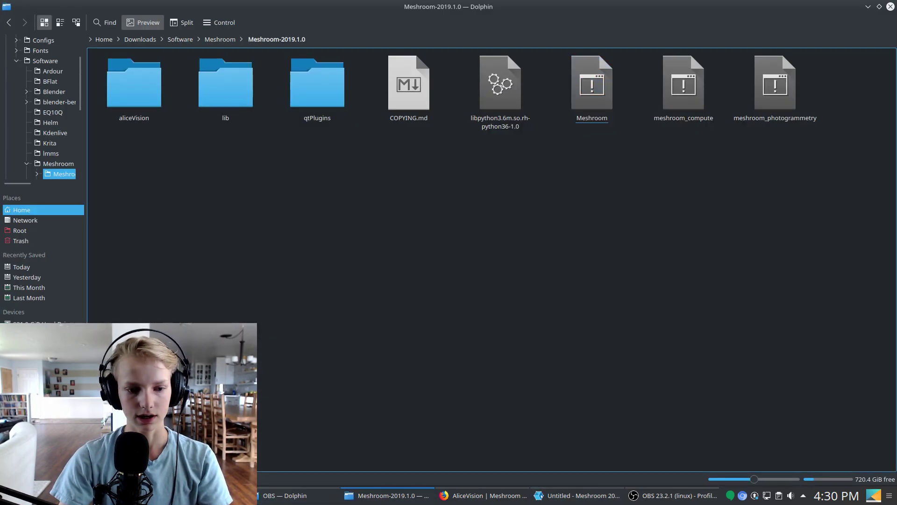
key("alt+Tab")
left_click_drag(839, 362, 75, 194)
right_click(147, 80)
left_click(154, 114)
Step: Review the imported rock images and preview IMG_20190520_140209007.jpg in the Image Viewer
scroll(104, 233, "down", 8)
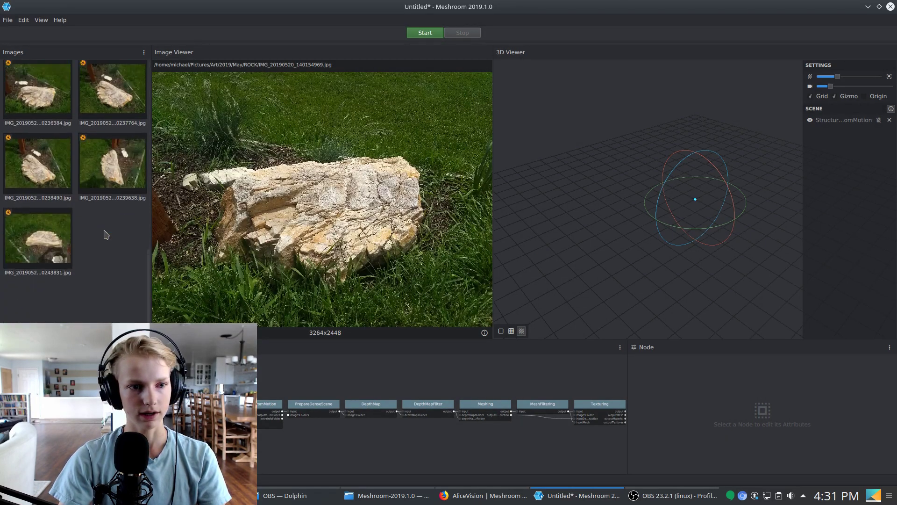
scroll(104, 233, "up", 5)
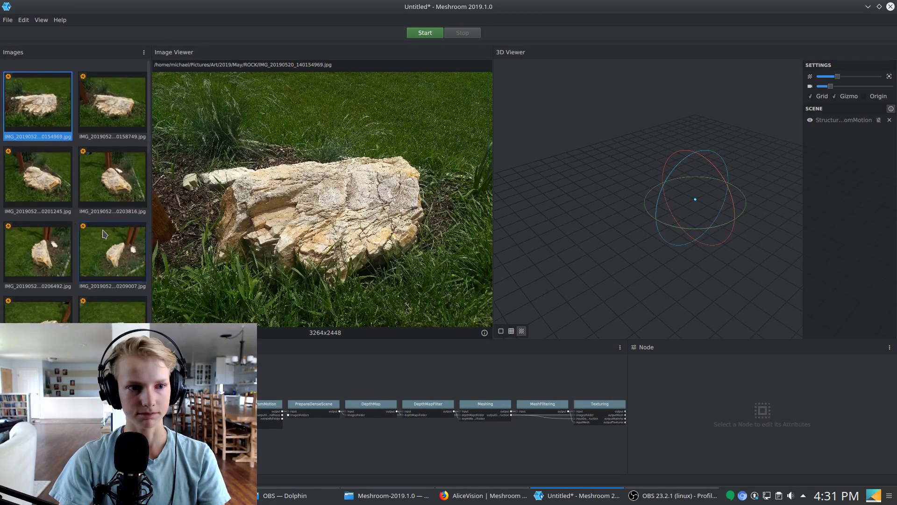
left_click(107, 236)
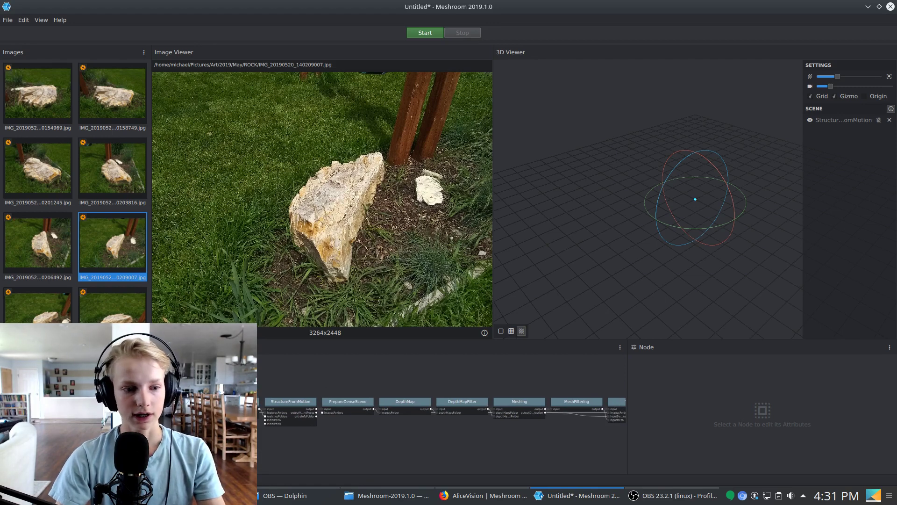
Step: Examine the photogrammetry node graph from CameraInit through Texturing
scroll(442, 407, "up", 4)
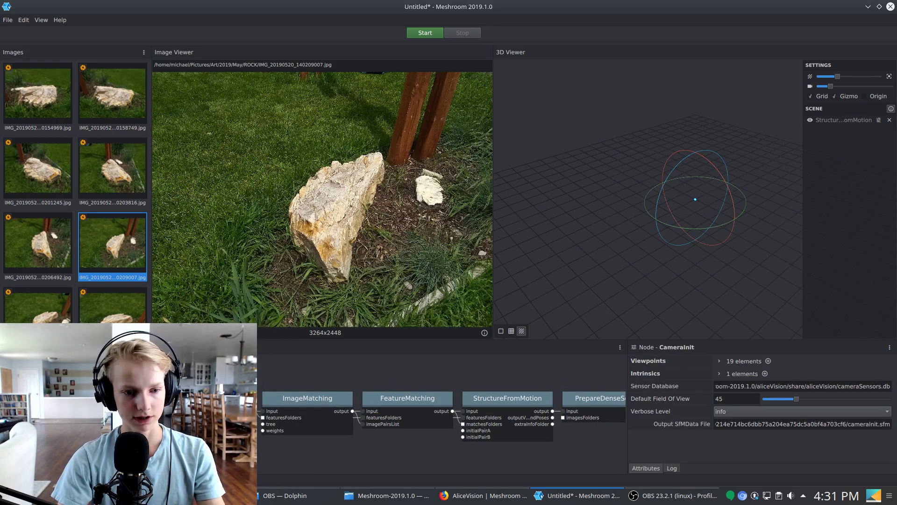
scroll(442, 407, "down", 5)
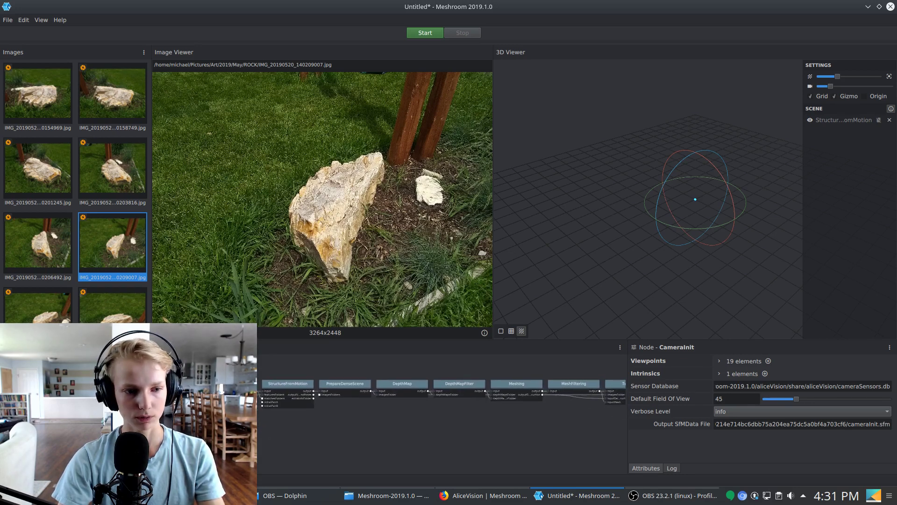
middle_click_drag(417, 437, 268, 422)
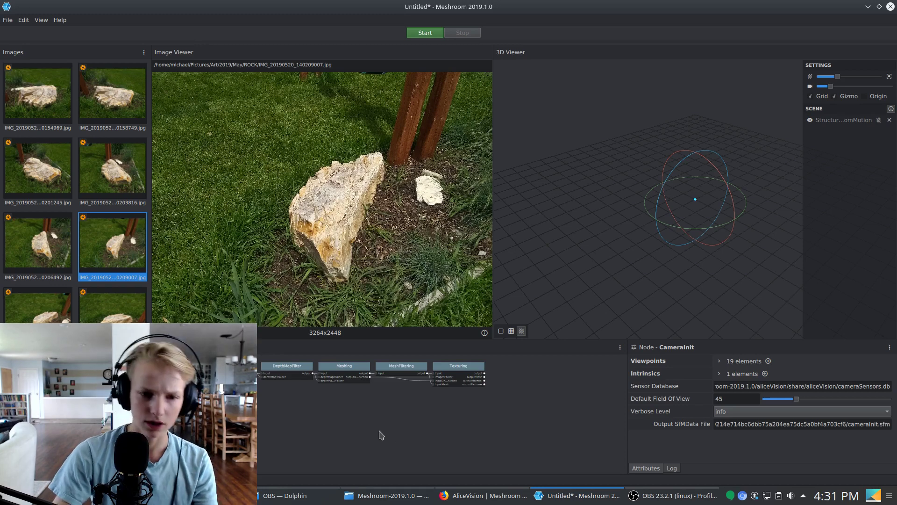
scroll(288, 407, "up", 5)
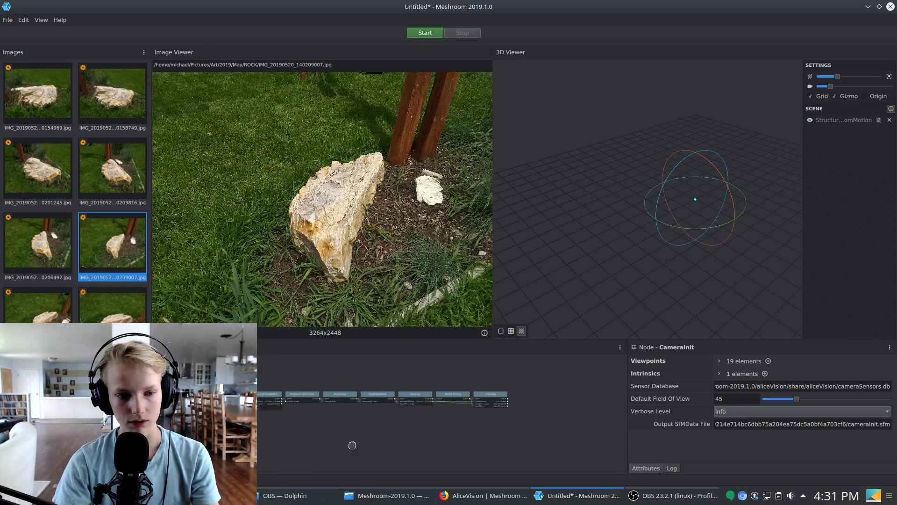
middle_click_drag(269, 415, 239, 430)
Step: Inspect the attributes of the ImageMatching, PrepareDenseScene and DepthMap nodes
left_click(330, 395)
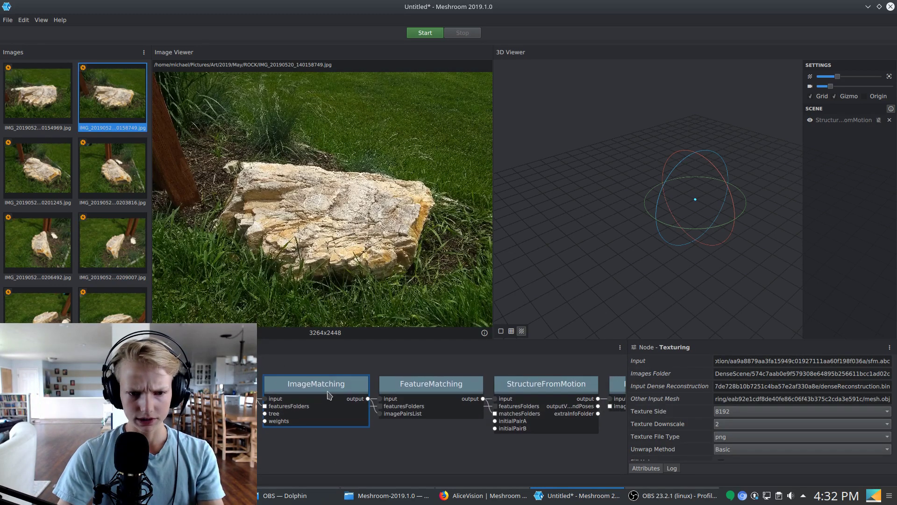
middle_click_drag(442, 402, 204, 389)
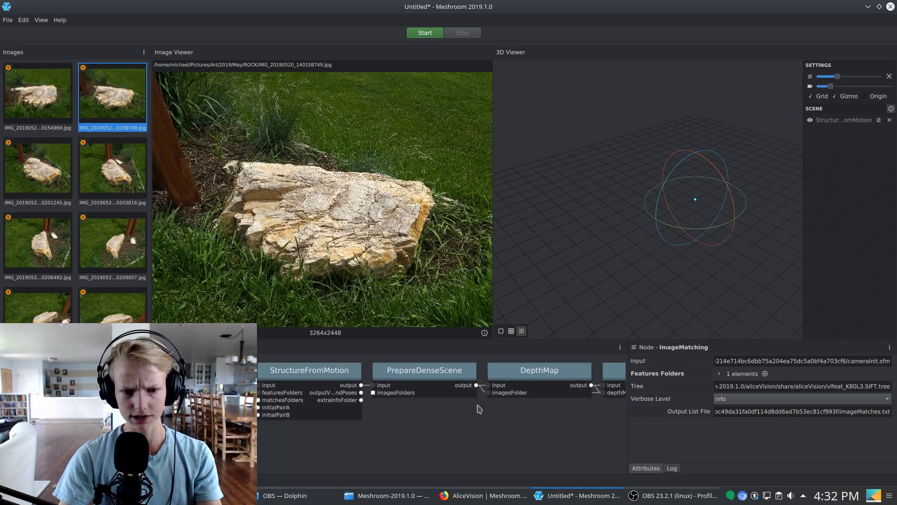
left_click(448, 370)
left_click(529, 375)
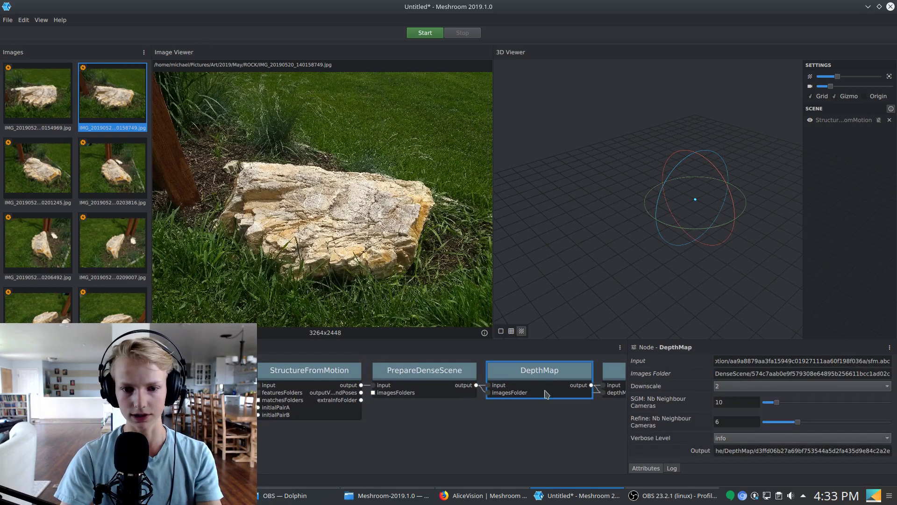
Step: Inspect the Meshing node's attributes, in particular its Max Input Points setting
middle_click_drag(528, 375, 210, 378)
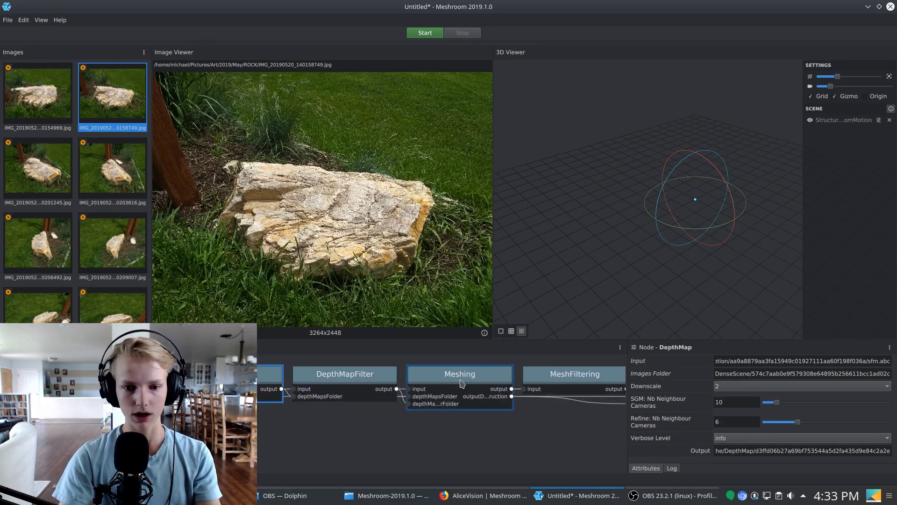
middle_click_drag(465, 383, 415, 390)
left_click(415, 390)
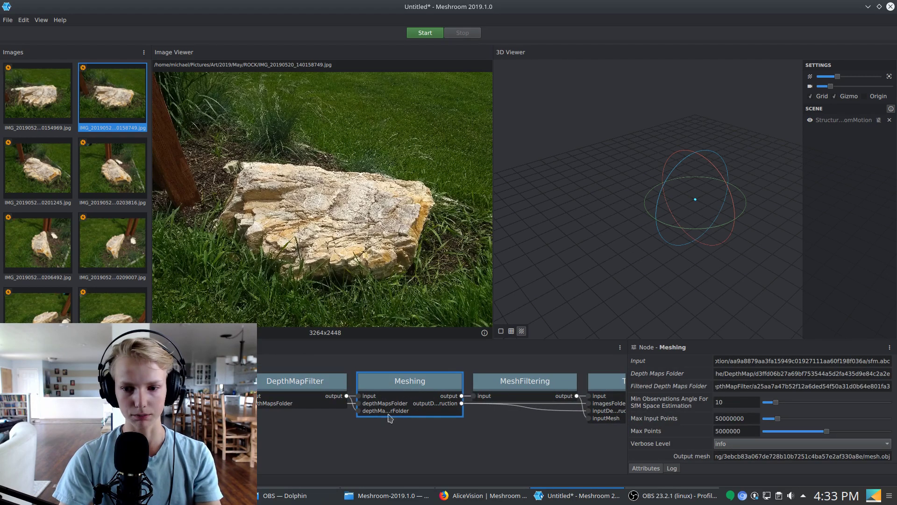
double_click(751, 421)
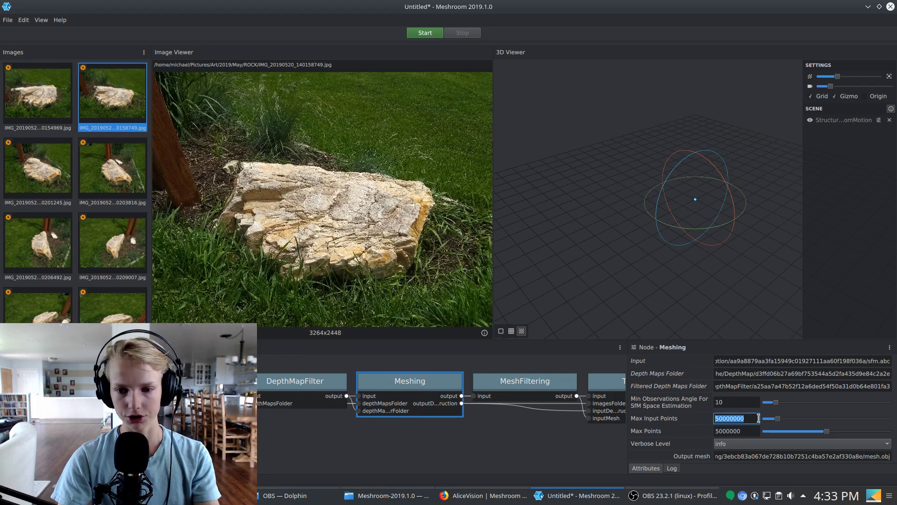
left_click(732, 420)
Step: Inspect the attributes of the MeshFiltering and Texturing nodes at the end of the graph
middle_click_drag(524, 430, 443, 423)
left_click(445, 379)
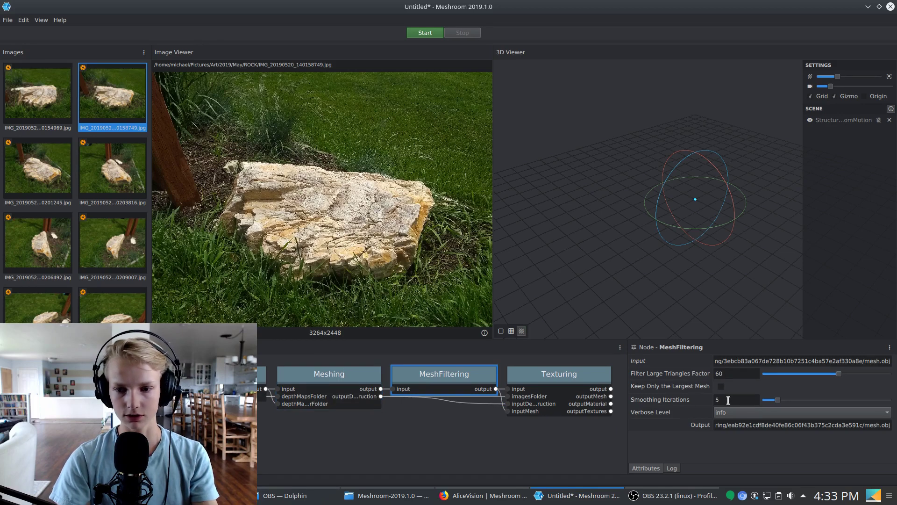
left_click(578, 395)
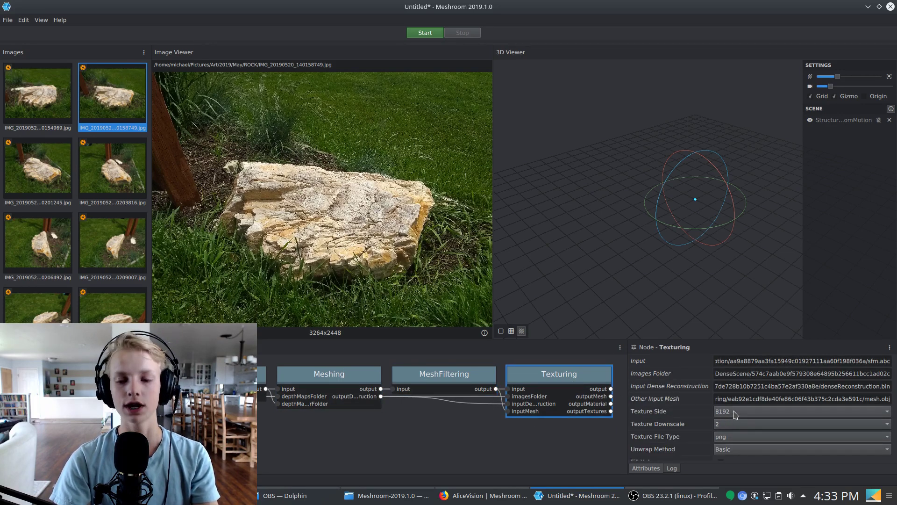
Step: Review the attributes of the Meshing, MeshFiltering, Texturing and ImageMatching nodes in the graph
left_click(355, 376)
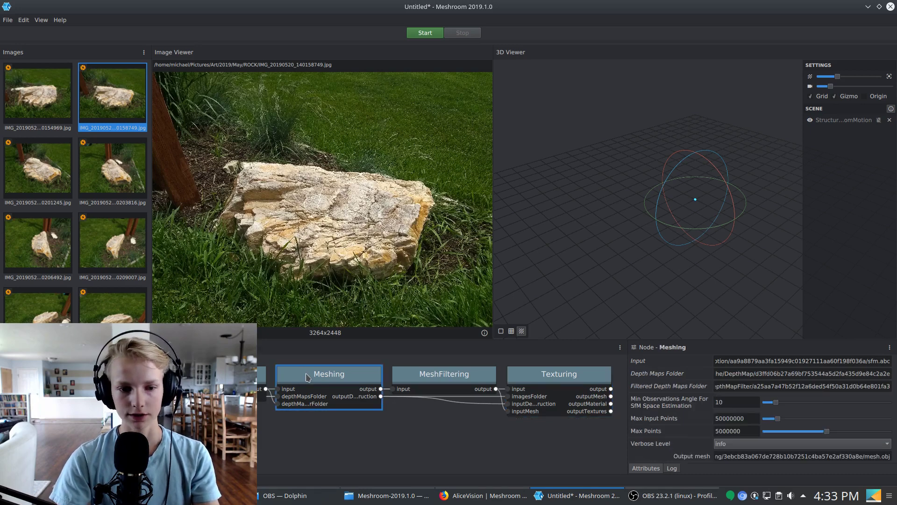
left_click(444, 376)
left_click(556, 371)
left_click(329, 373)
left_click(444, 374)
left_click(559, 373)
scroll(262, 407, "down", 5)
scroll(262, 407, "up", 4)
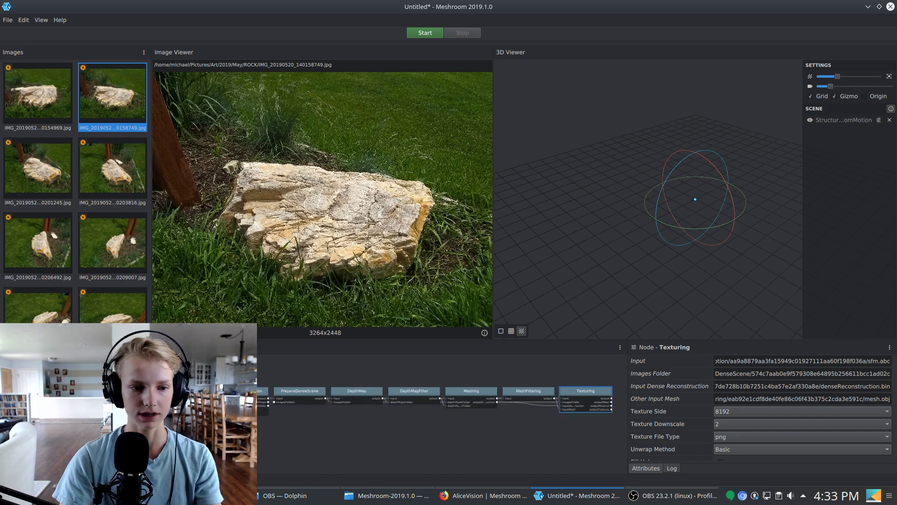
middle_click_drag(261, 406, 297, 429)
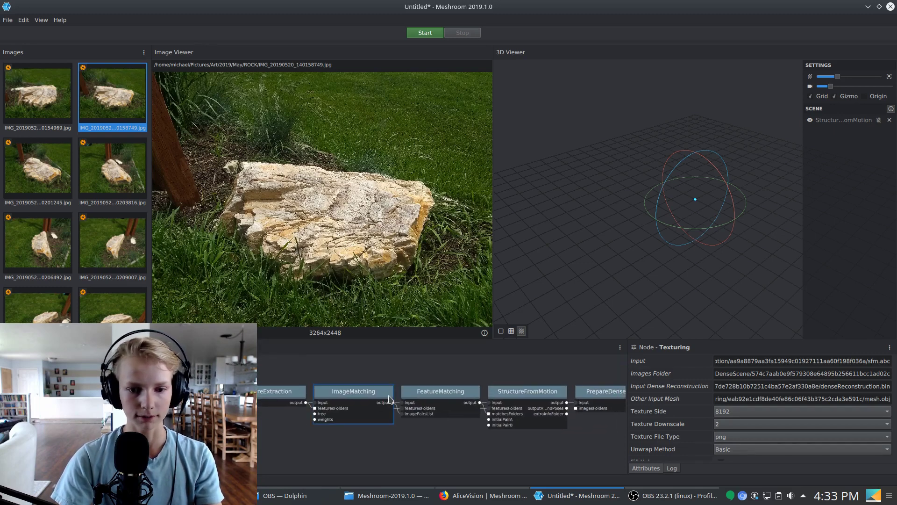
left_click(366, 396)
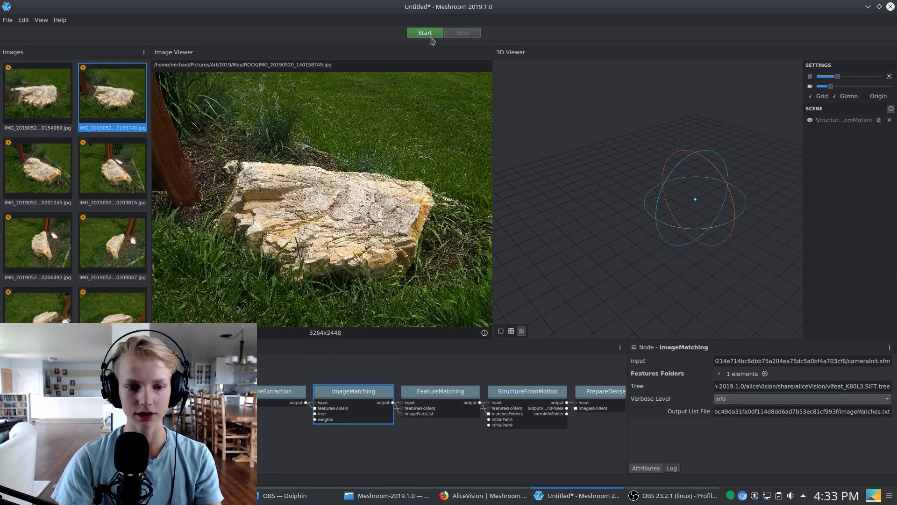
Step: Save the project as test in the home folder, as a Meshroom Graphs file, ahead of the computation
left_click(411, 34)
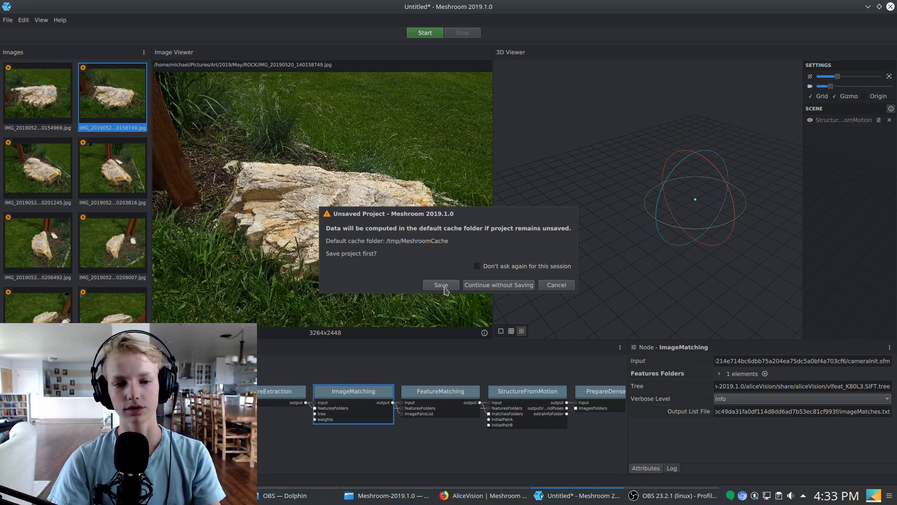
left_click(442, 286)
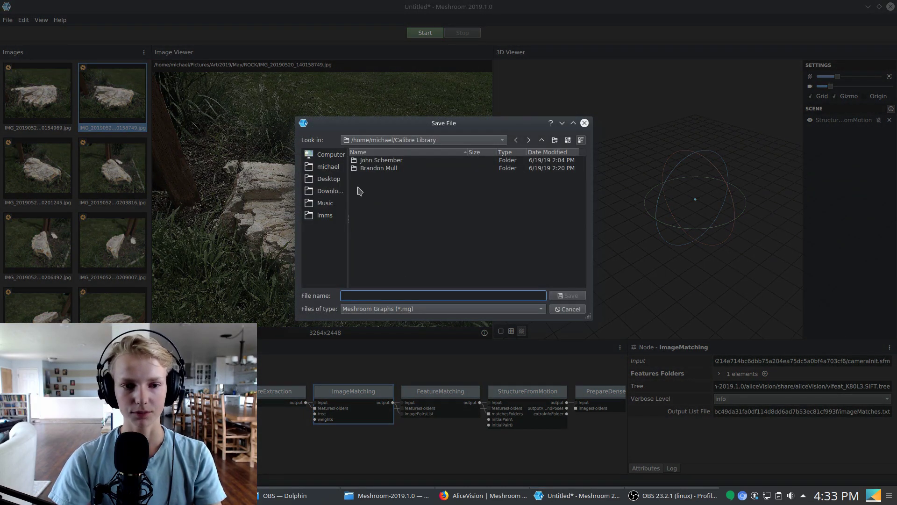
left_click(328, 167)
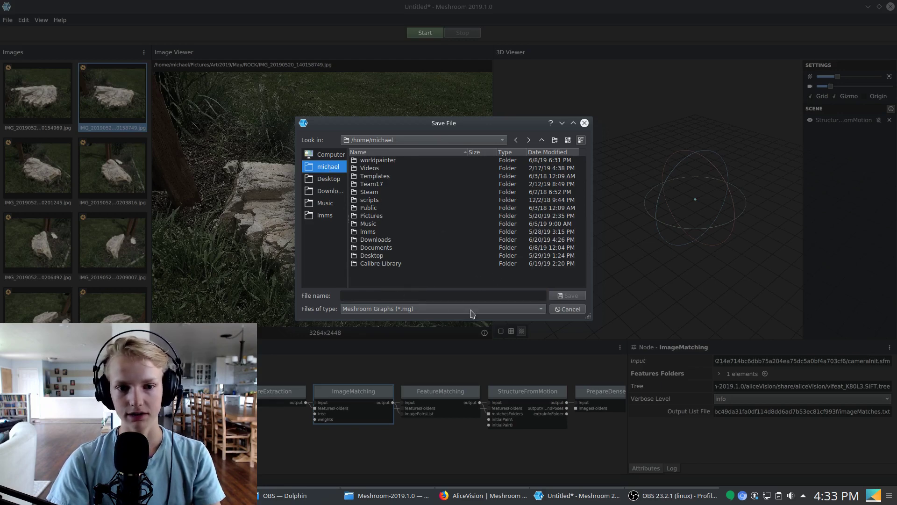
left_click(375, 299)
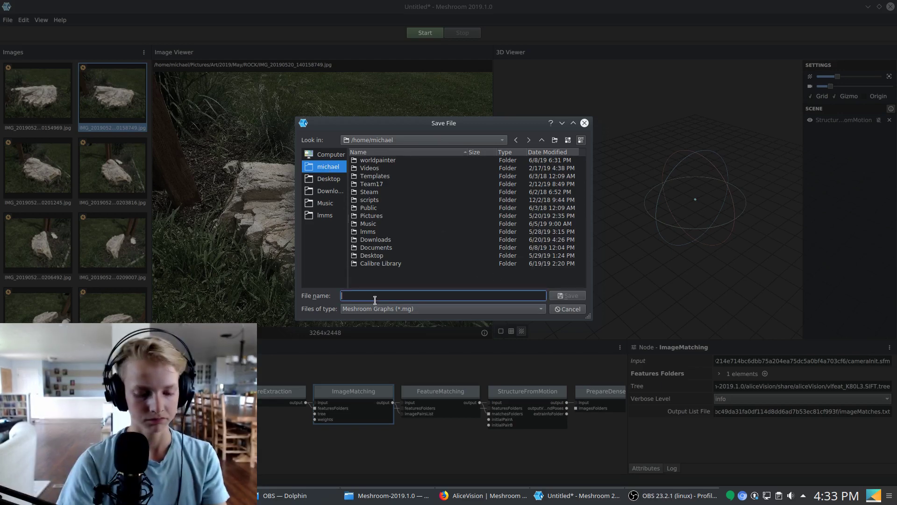
type("test")
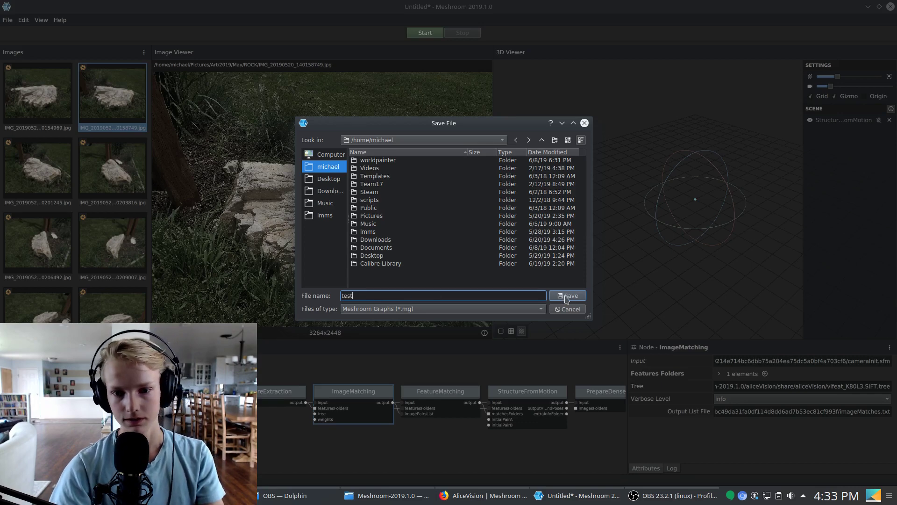
left_click(565, 298)
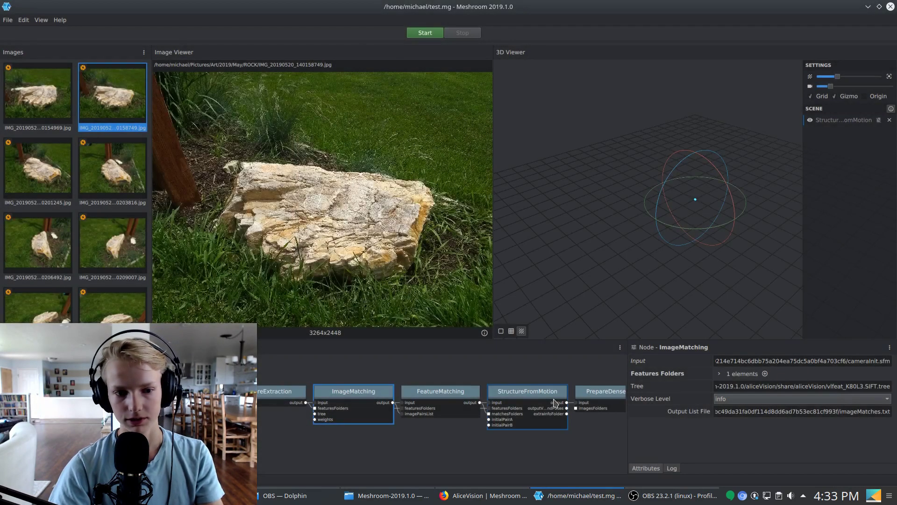
Step: Start computing the full photogrammetry pipeline for the rock photos
left_click(425, 33)
scroll(322, 416, "down", 2)
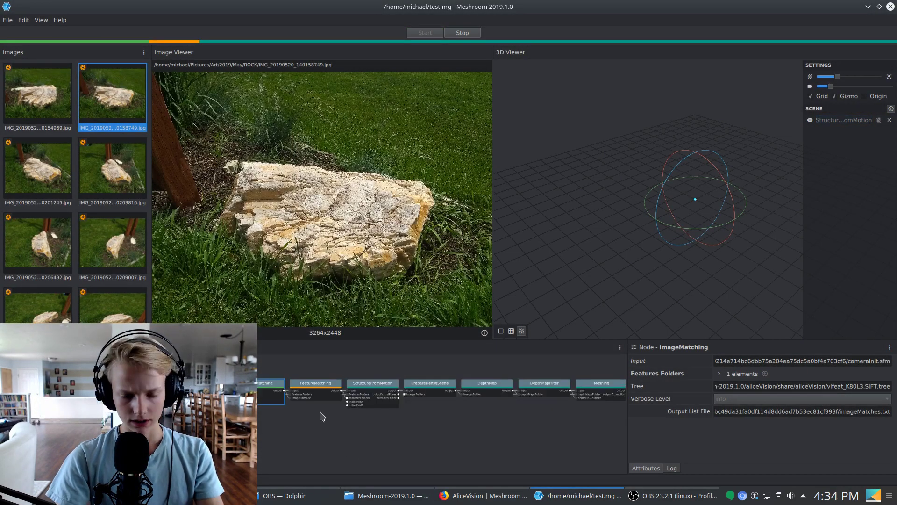
scroll(327, 435, "up", 2)
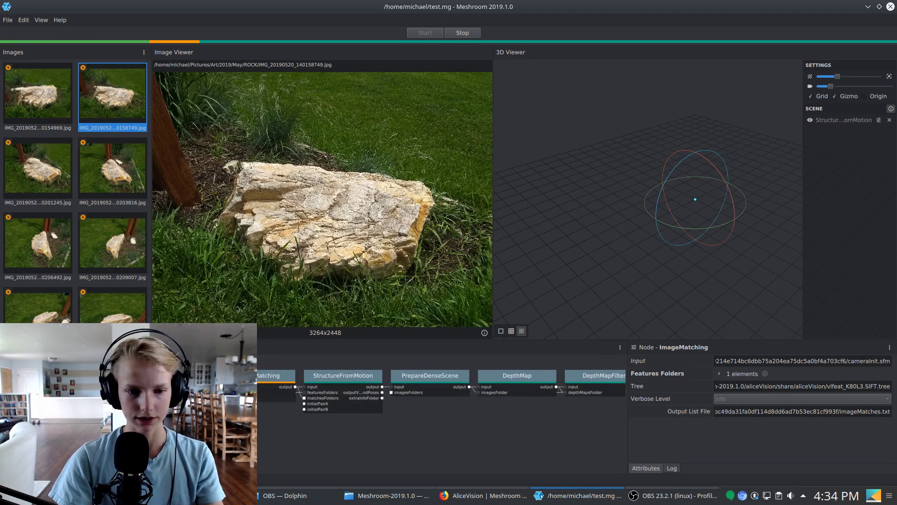
Step: Inspect the PrepareDenseScene node's attributes and the commands available for it
left_click(296, 453)
left_click(446, 391)
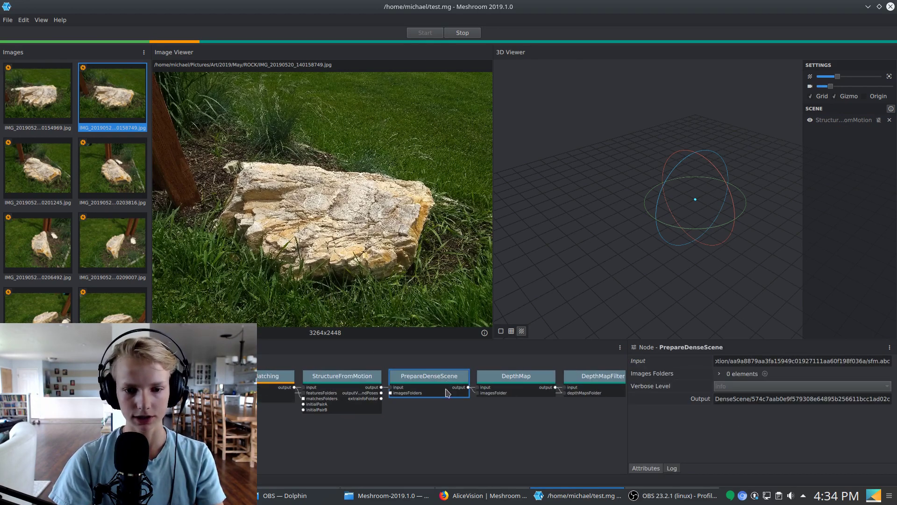
right_click(445, 389)
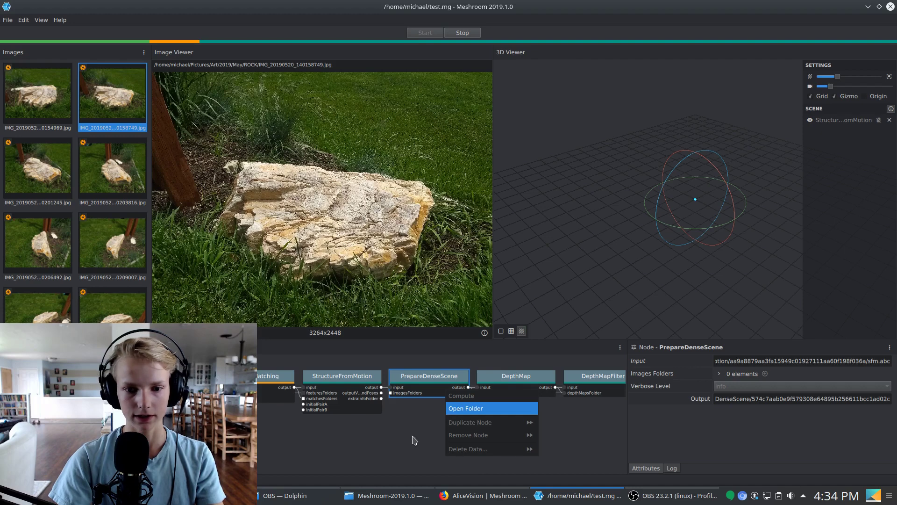
left_click(392, 439)
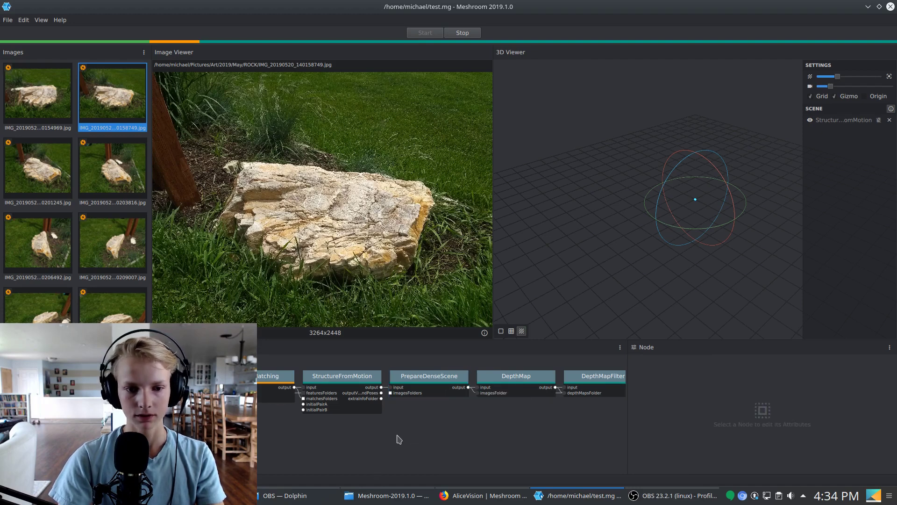
middle_click_drag(479, 427, 524, 424)
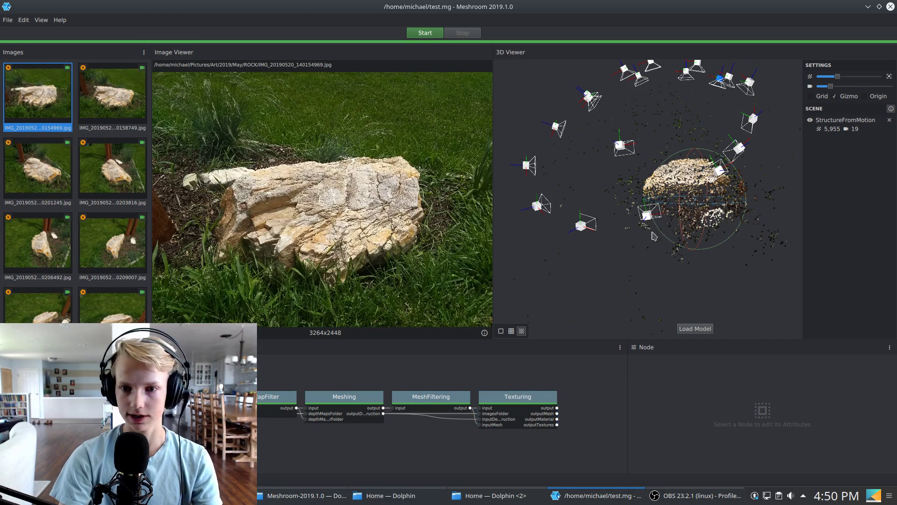
Step: Load the Meshing result into the 3D viewer and hide the StructureFromMotion point cloud and cameras
left_click_drag(651, 237, 698, 246)
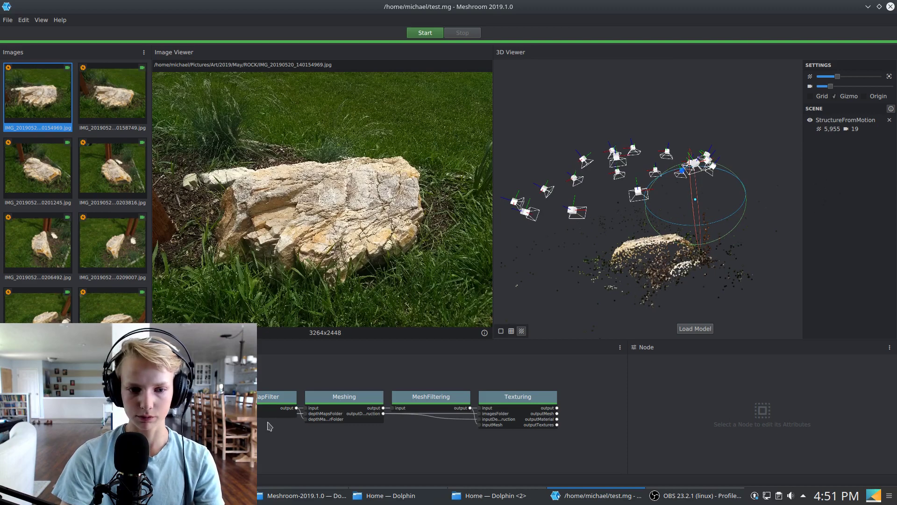
double_click(366, 403)
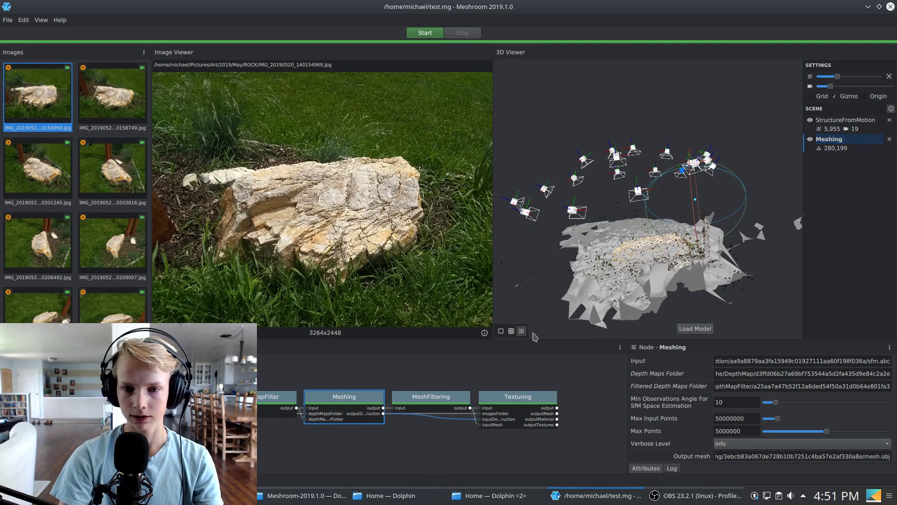
left_click_drag(647, 285, 737, 281)
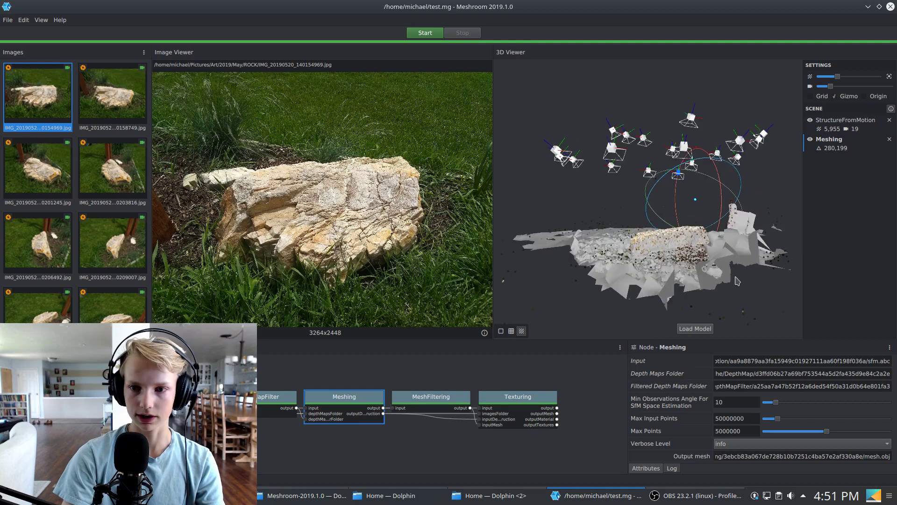
left_click(810, 120)
mouse_move(621, 249)
left_mouse_down()
mouse_move(662, 232)
mouse_move(735, 235)
mouse_move(636, 232)
mouse_move(629, 241)
left_mouse_up()
Step: Load the Texturing result into the 3D viewer, with the untextured Meshing model hidden, and inspect the rock from several angles
double_click(509, 400)
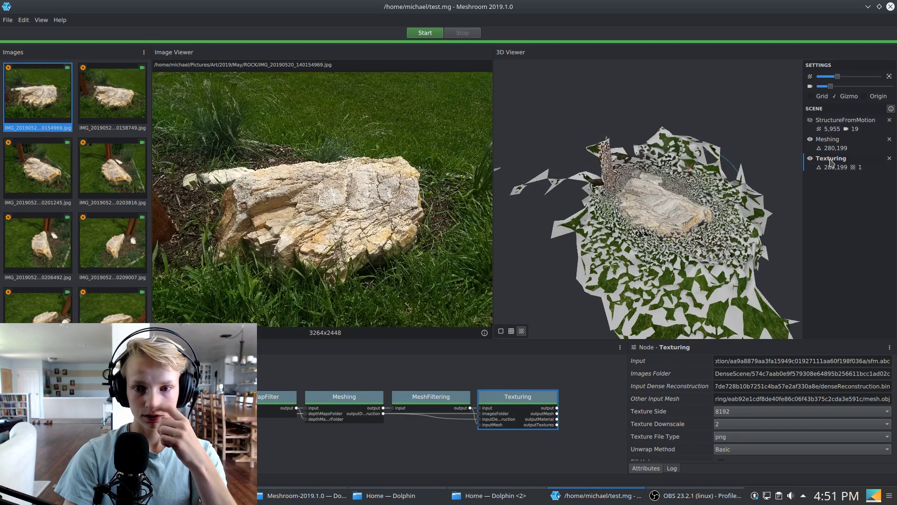
left_click(811, 139)
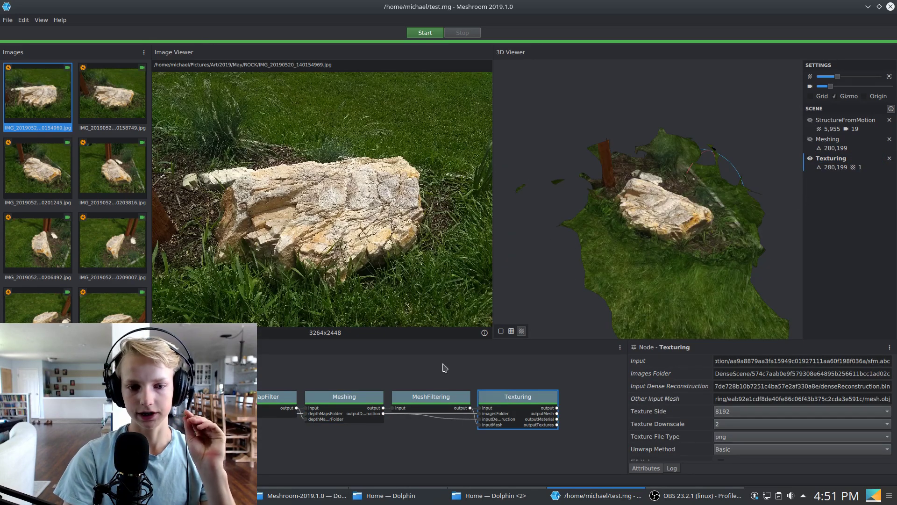
left_click_drag(738, 242, 717, 225)
scroll(275, 233, "up", 3)
scroll(304, 231, "down", 1)
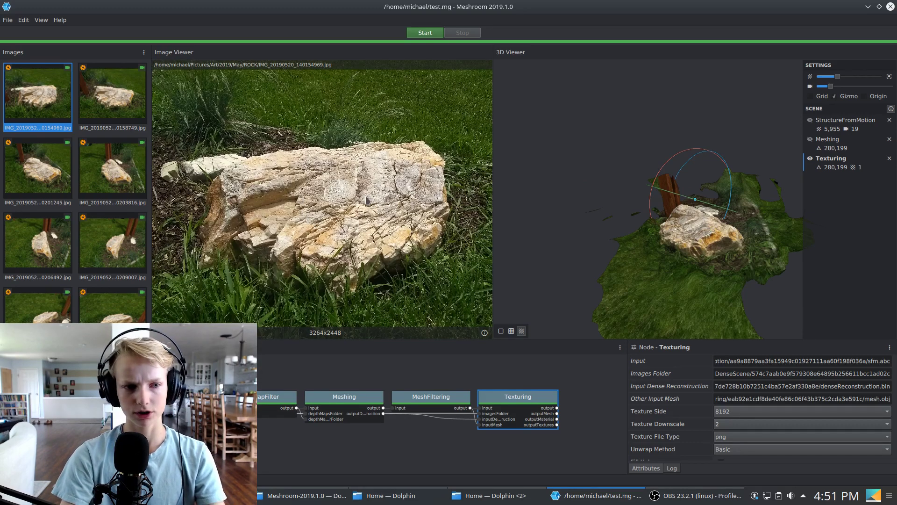
left_click_drag(768, 276, 653, 260)
scroll(684, 260, "up", 3)
scroll(685, 255, "down", 4)
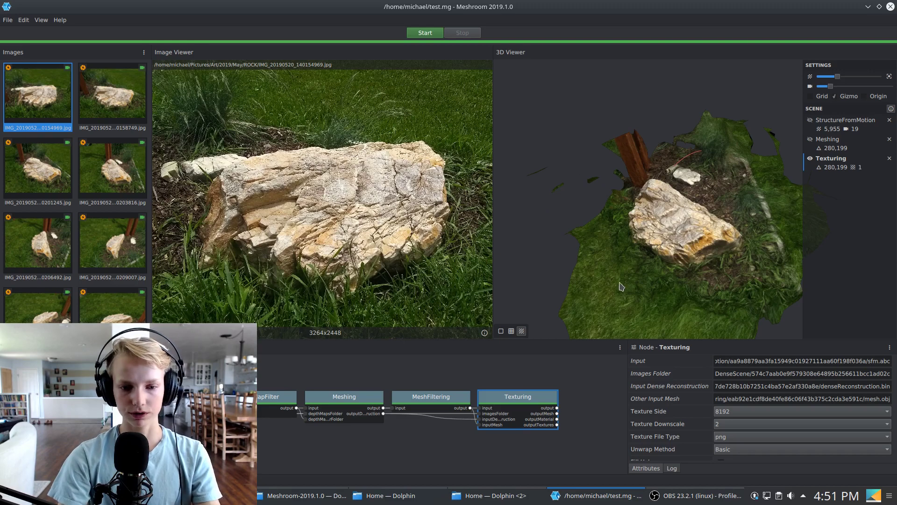
Step: Open the output folder of the Texturing node in the file manager
left_click(402, 495)
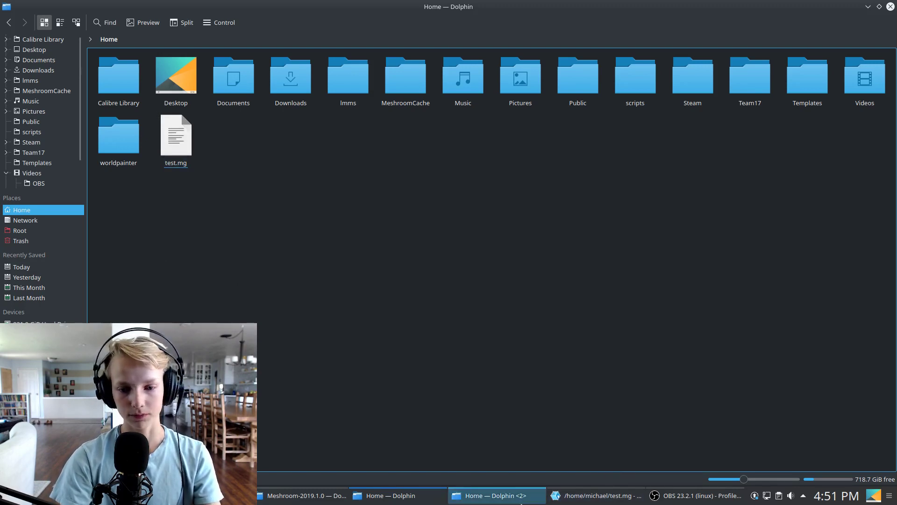
left_click(598, 495)
left_click(586, 408)
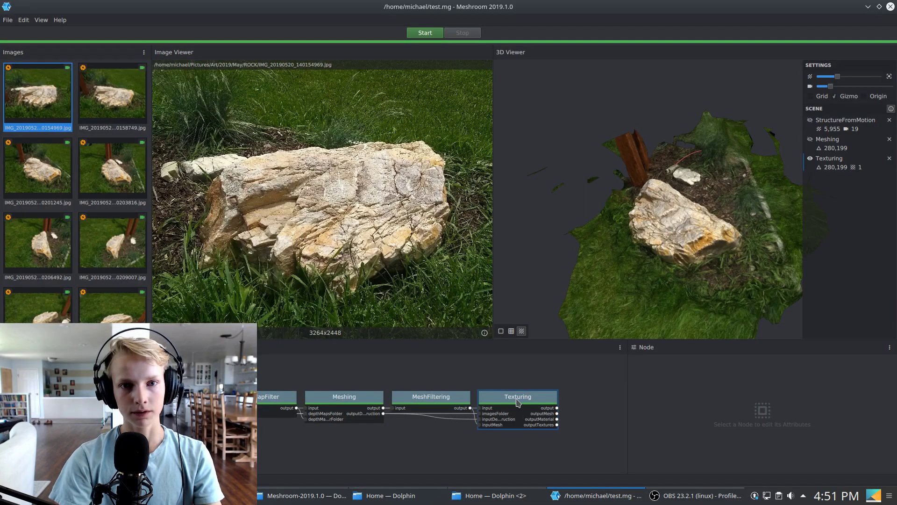
left_click(518, 402)
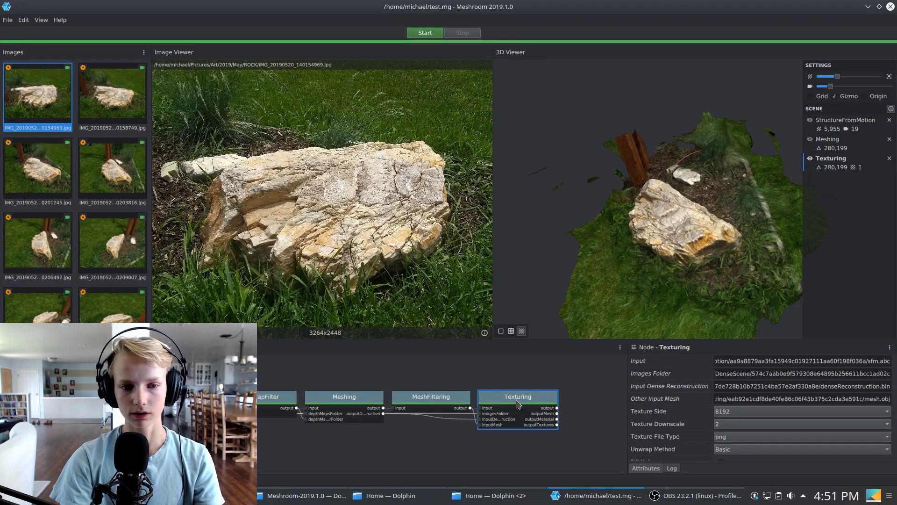
right_click(518, 403)
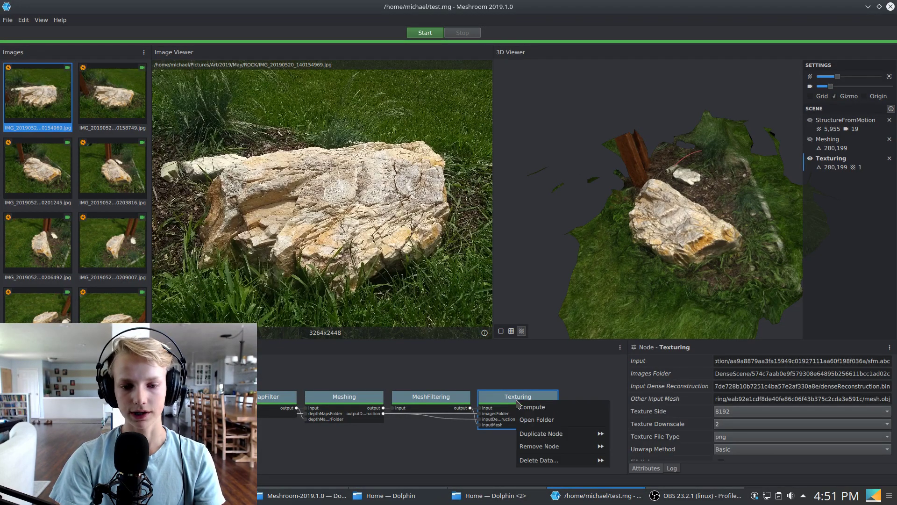
left_click(545, 420)
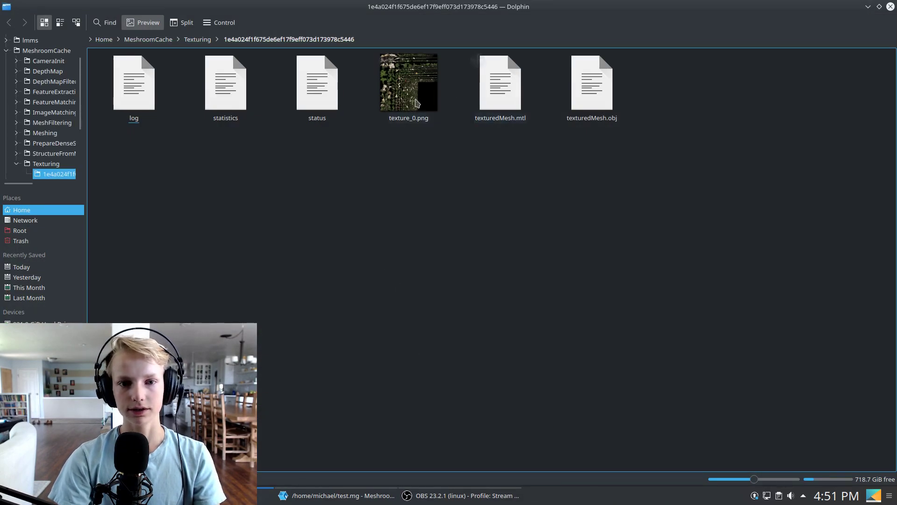
Step: Copy texture_0.png, texturedMesh.mtl and texturedMesh.obj from the Texturing output folder into the home folder
left_click(414, 99)
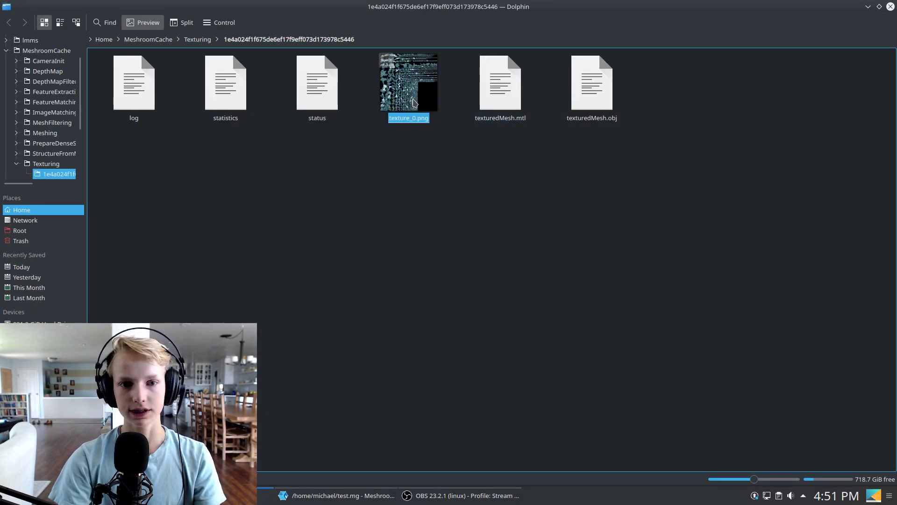
left_click(499, 105)
left_click(588, 84)
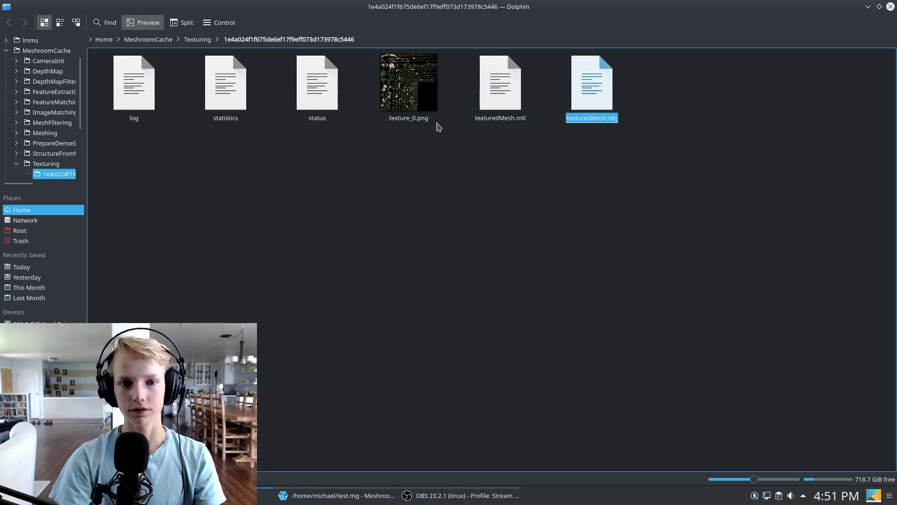
left_click_drag(666, 114, 380, 201)
left_click(103, 39)
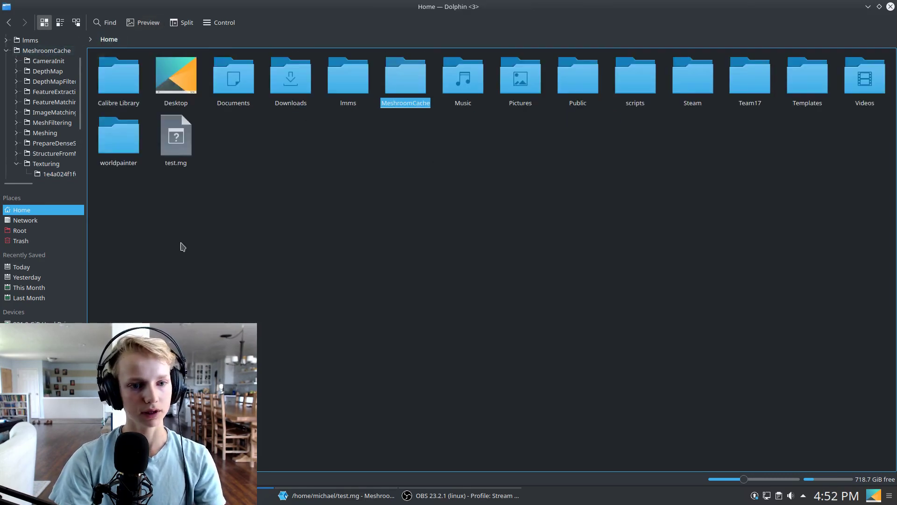
key("ctrl+v")
left_click(414, 145)
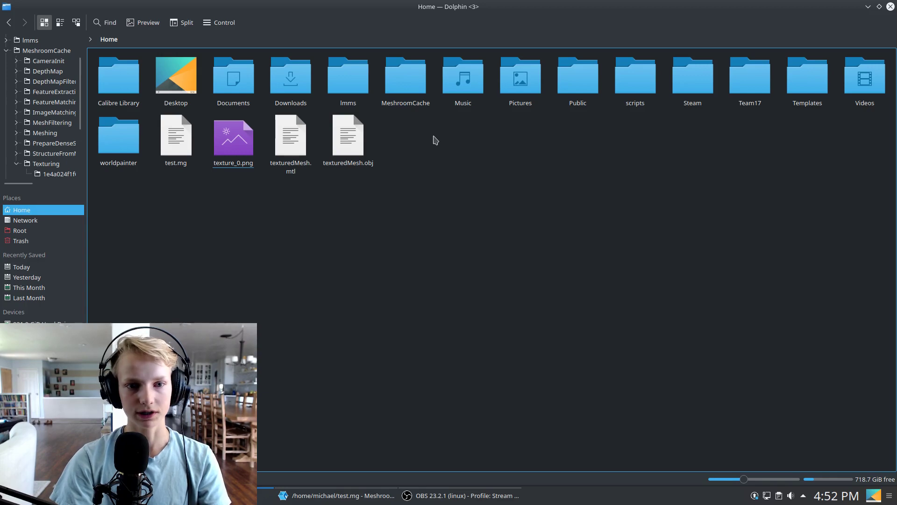
left_click_drag(431, 136, 482, 306)
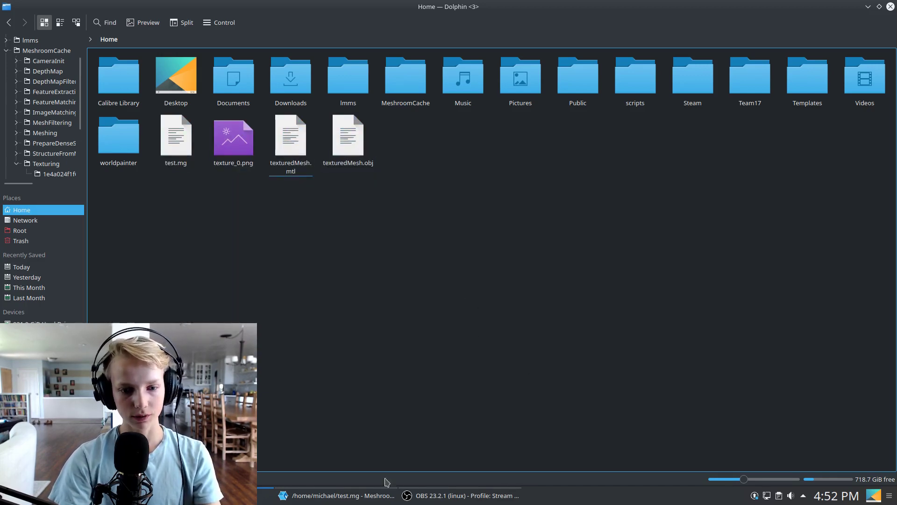
left_click(353, 500)
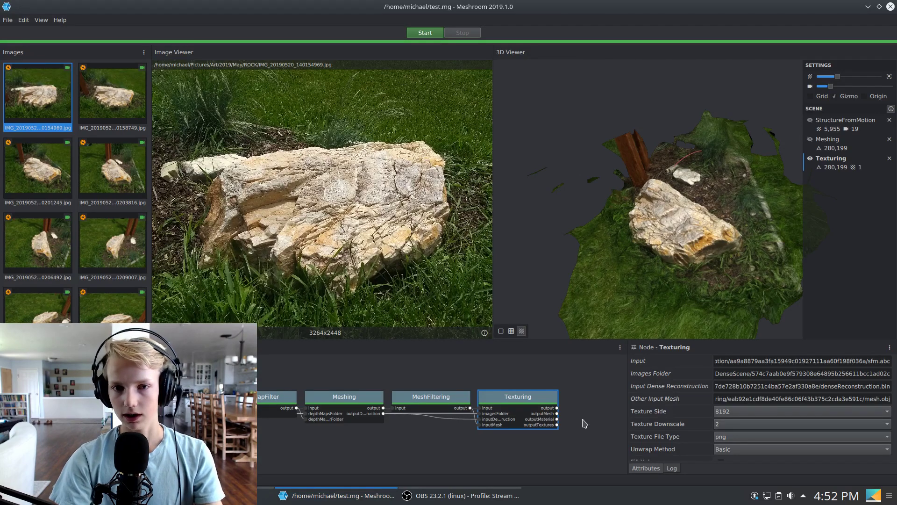
key("alt+Tab")
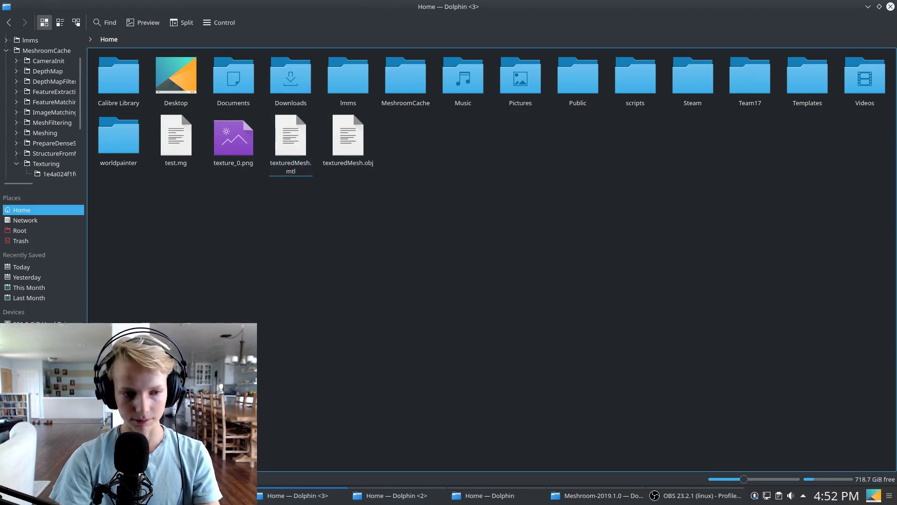
Step: Launch MeshLab and import texturedMesh.obj into an empty project
key("super")
type("me")
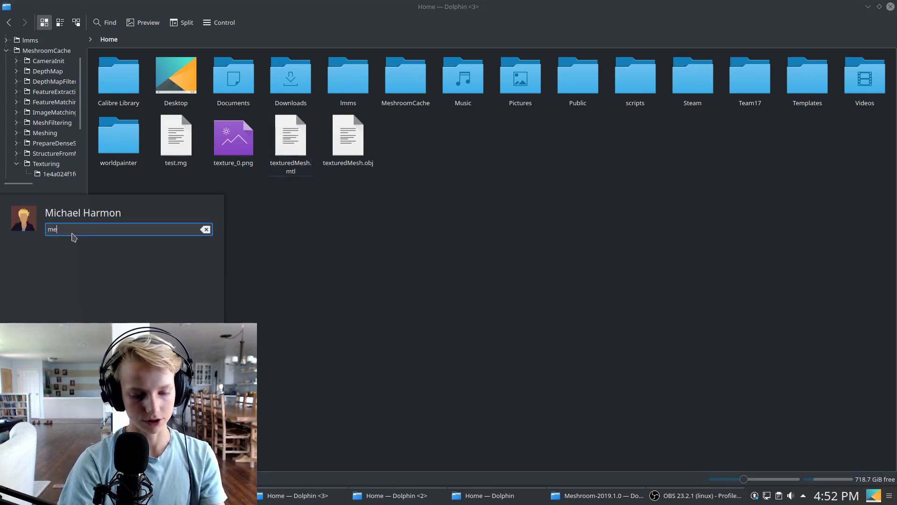
type("shla")
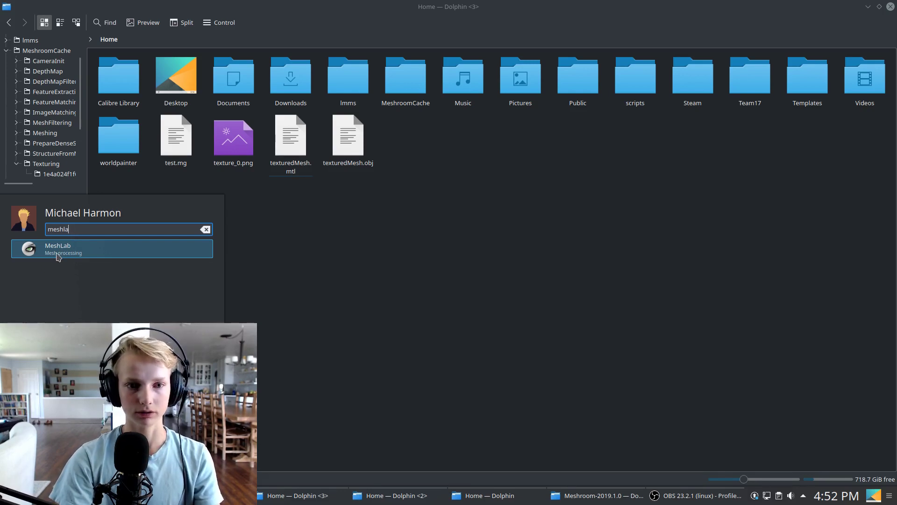
left_click(58, 252)
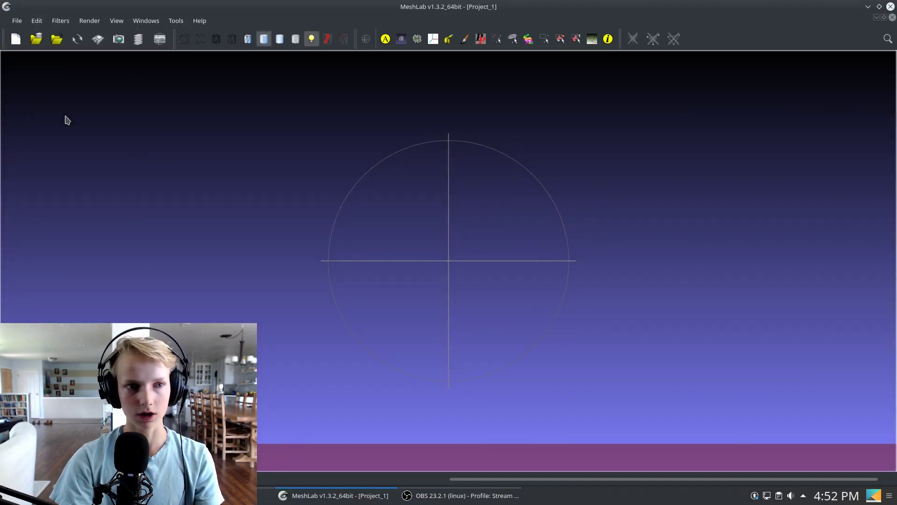
left_click(16, 21)
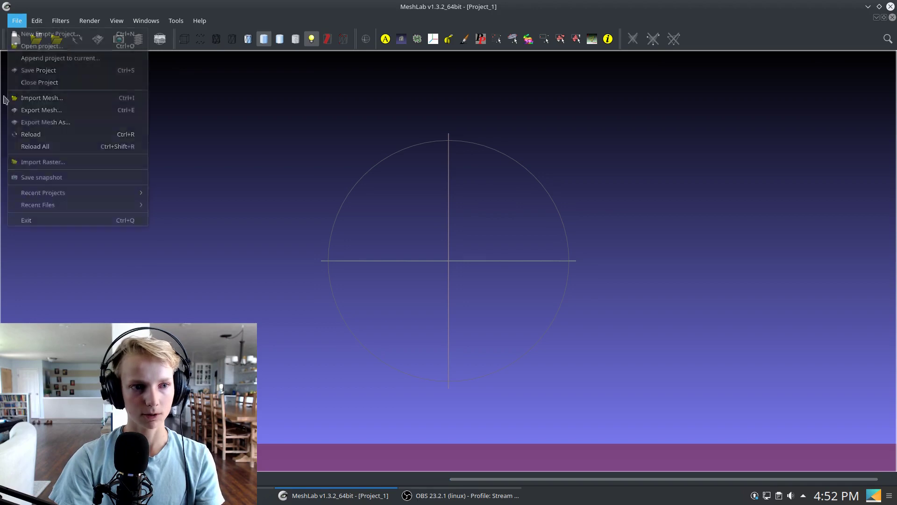
left_click(46, 100)
left_click(436, 219)
left_click(575, 319)
Step: Inspect the imported mesh from several angles and distances, checking the rock and the surplus ground around it
left_click_drag(507, 310, 603, 248)
scroll(479, 318, "down", 3)
scroll(486, 289, "up", 5)
scroll(604, 248, "down", 2)
scroll(495, 195, "up", 4)
scroll(506, 250, "down", 4)
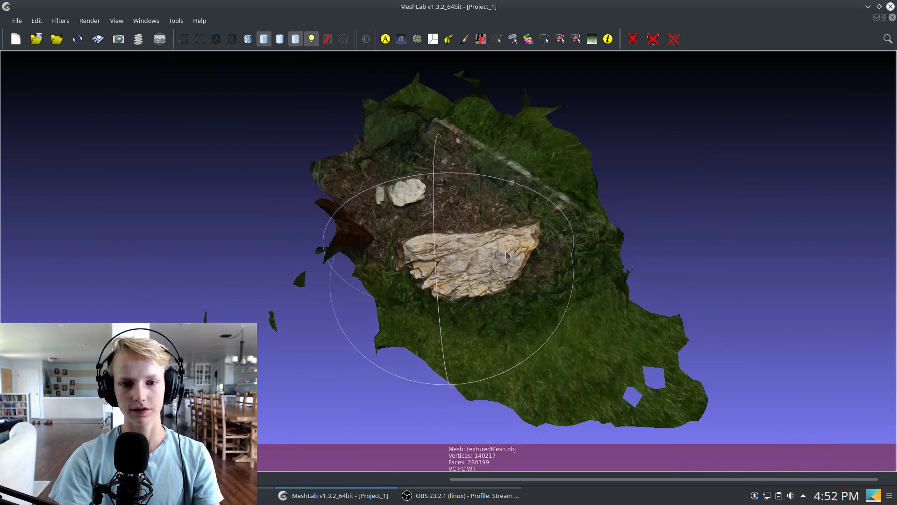
left_click_drag(506, 250, 537, 219)
left_click_drag(432, 221, 550, 70)
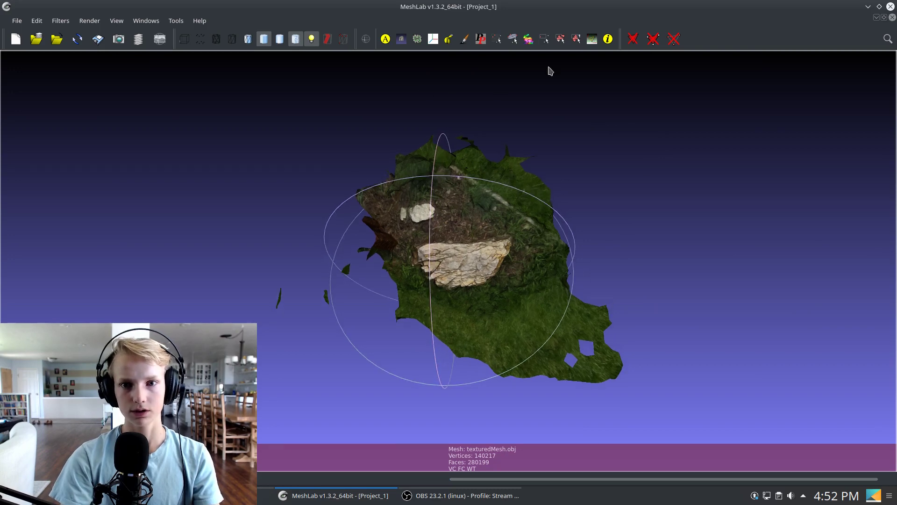
Step: Select the ground faces on all four sides of the large rock with rectangular face selections and delete them
left_click(560, 40)
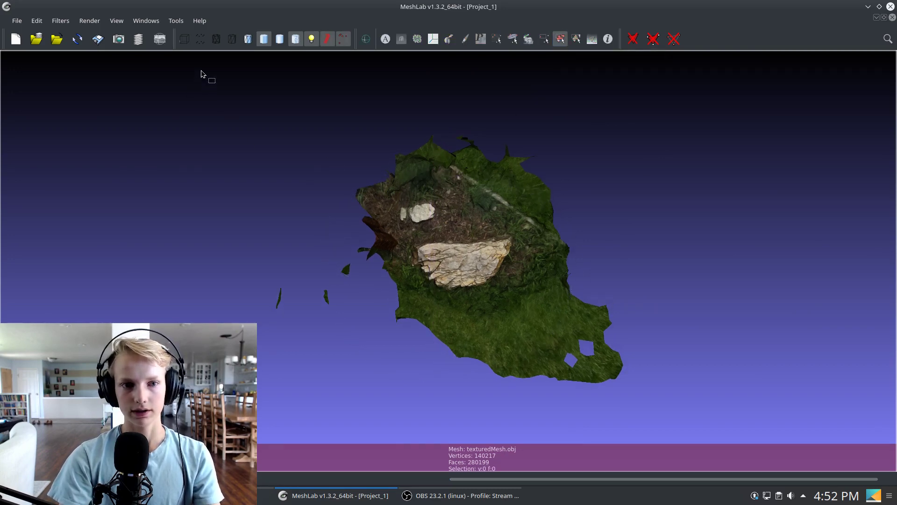
left_click_drag(201, 70, 709, 231)
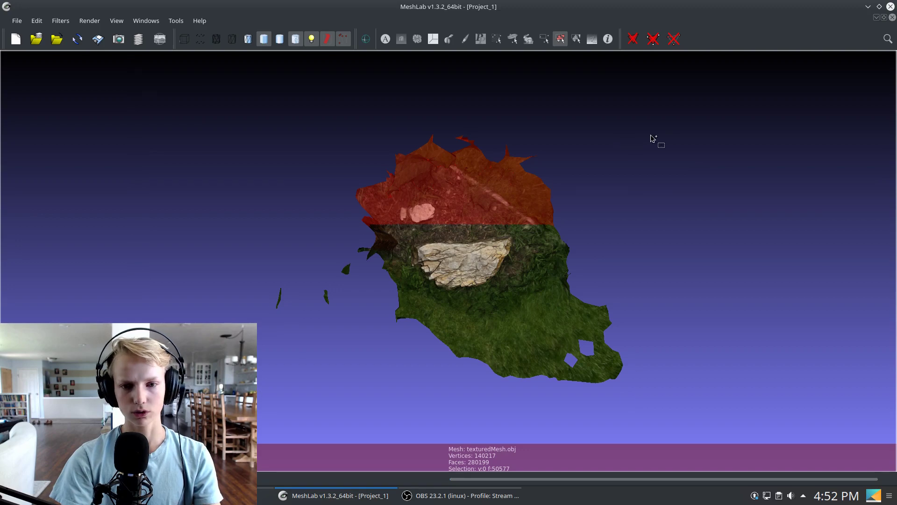
left_click_drag(636, 207, 534, 423, "ctrl")
left_click_drag(279, 430, 671, 309, "ctrl")
left_click_drag(188, 104, 499, 382, "ctrl")
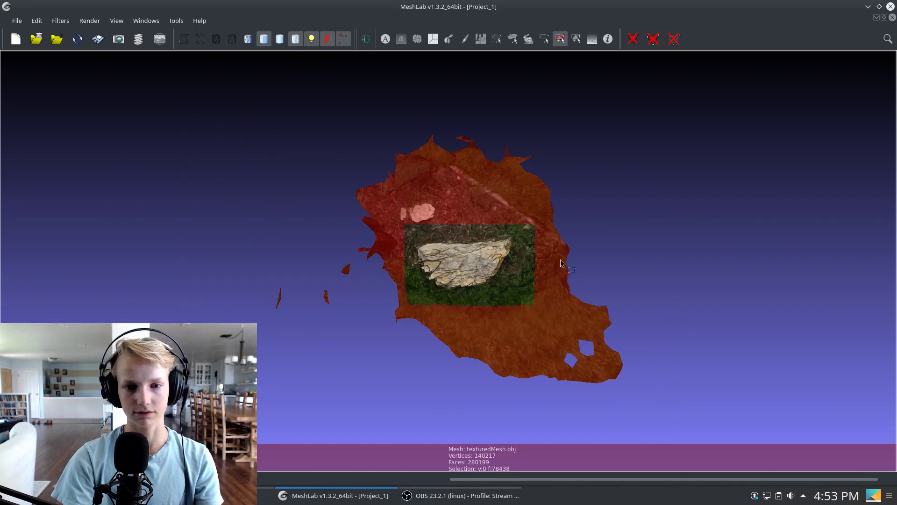
left_click_drag(557, 237, 521, 378)
left_click_drag(675, 96, 522, 412)
left_click_drag(630, 419, 264, 306)
left_click_drag(192, 115, 401, 405, "ctrl")
left_click_drag(662, 89, 292, 226, "ctrl")
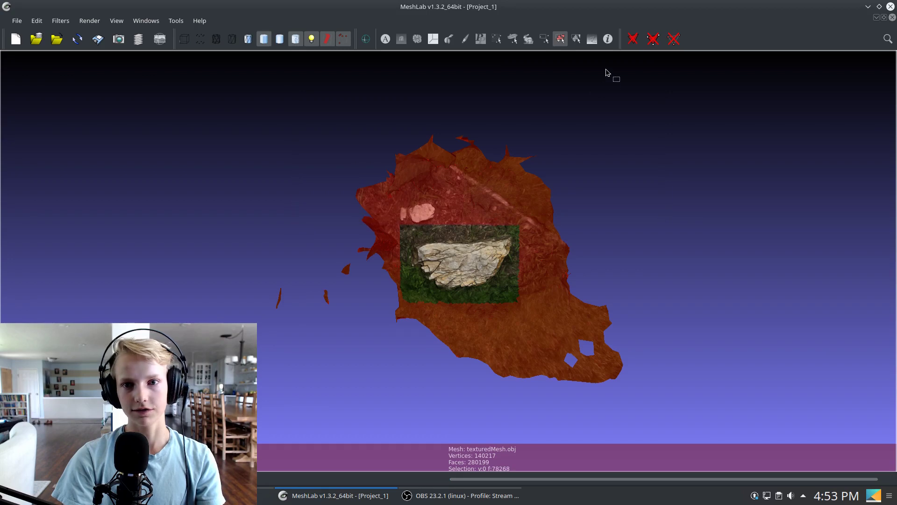
left_click(632, 40)
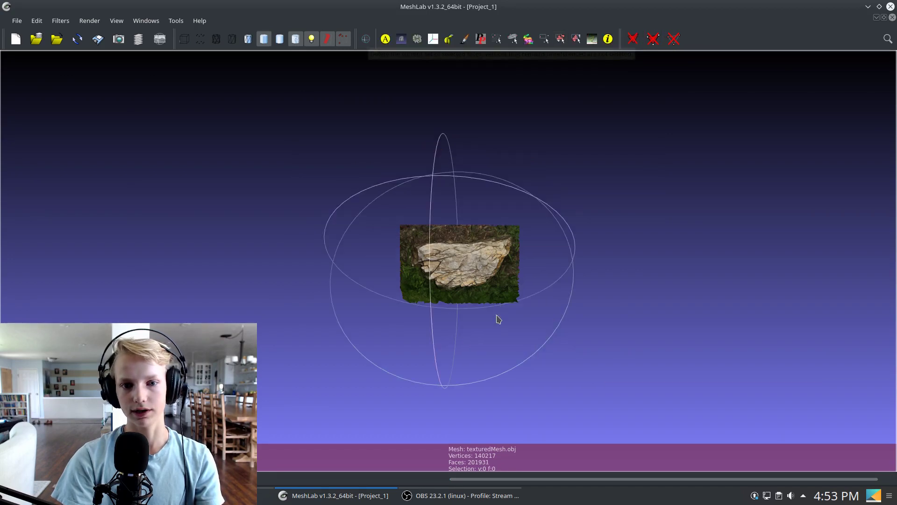
Step: Export the trimmed mesh as texturedMesh.obj with vertex color and normals, face color, wedge texture coordinates and texture_0.png
left_click_drag(496, 317, 426, 360)
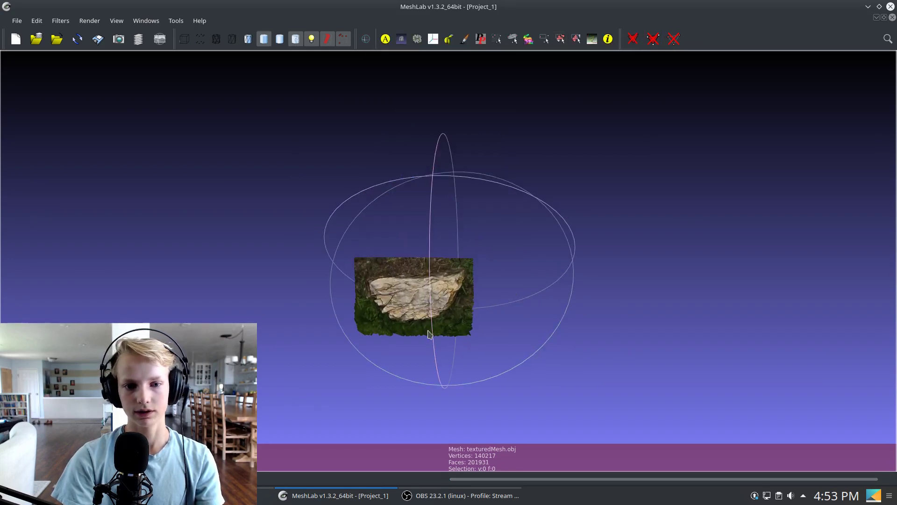
left_click_drag(430, 326, 272, 146)
left_click(17, 20)
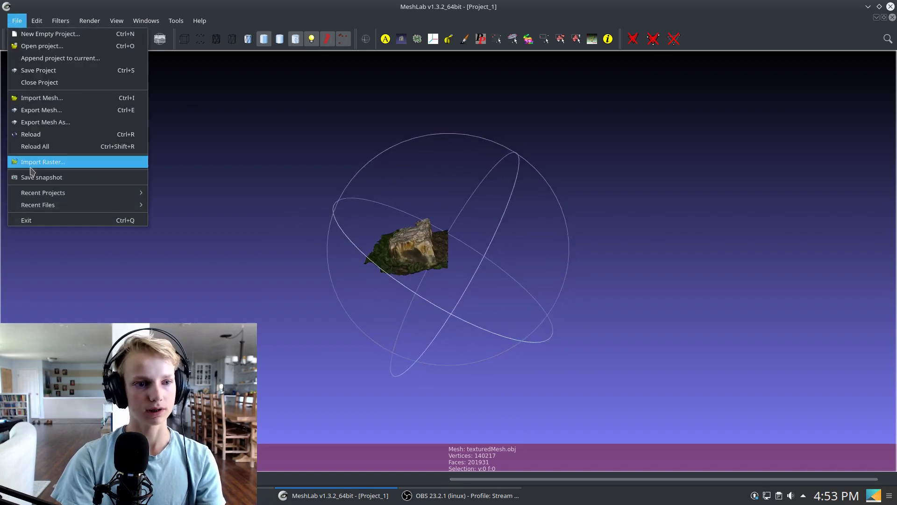
left_click(40, 110)
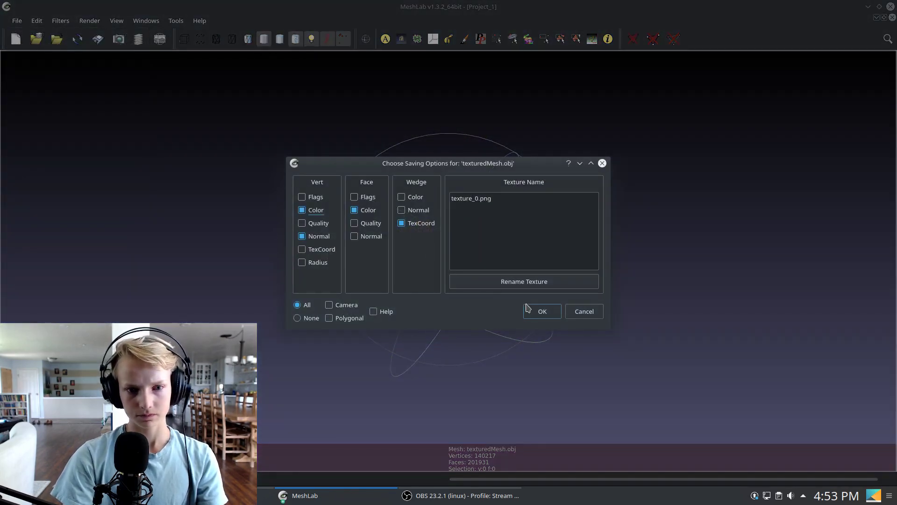
left_click(542, 312)
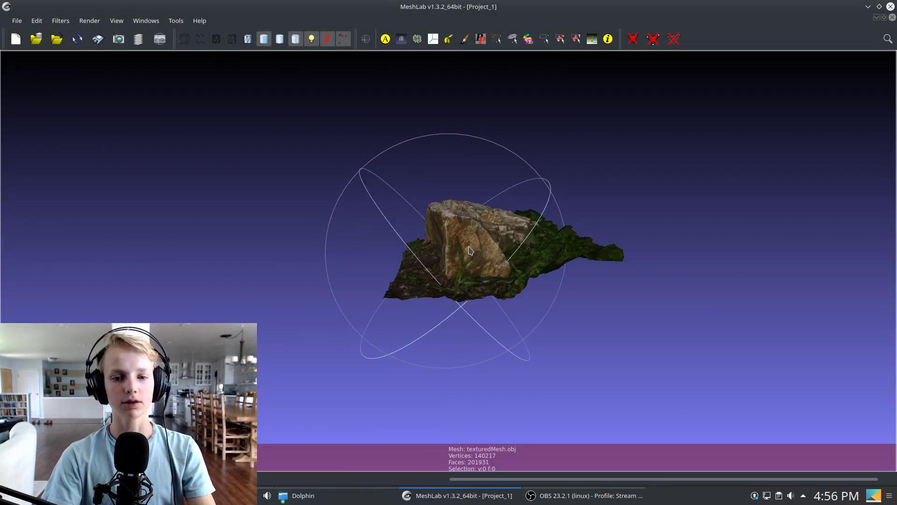
left_click_drag(469, 250, 564, 308)
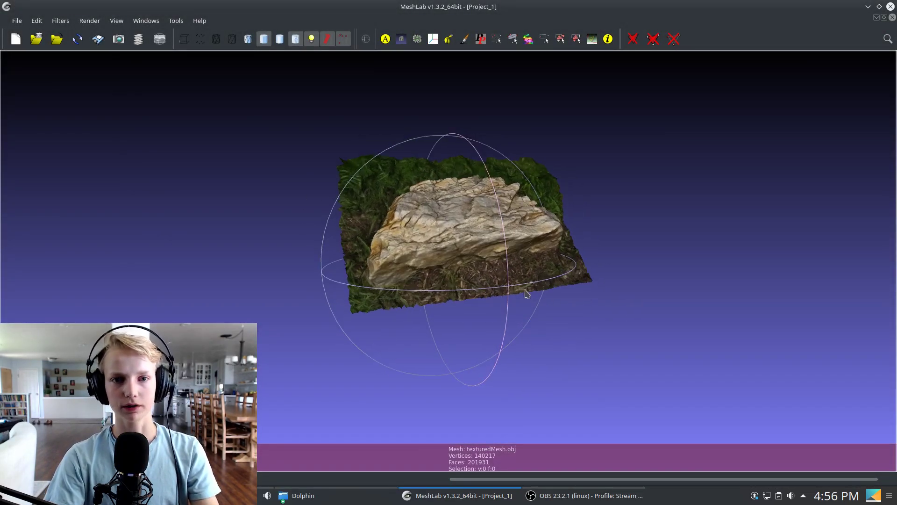
left_click_drag(482, 316, 603, 246)
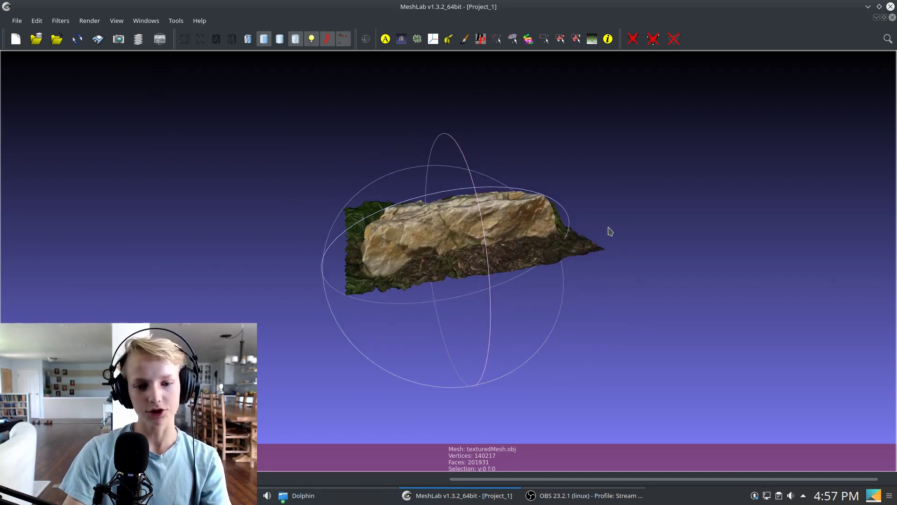